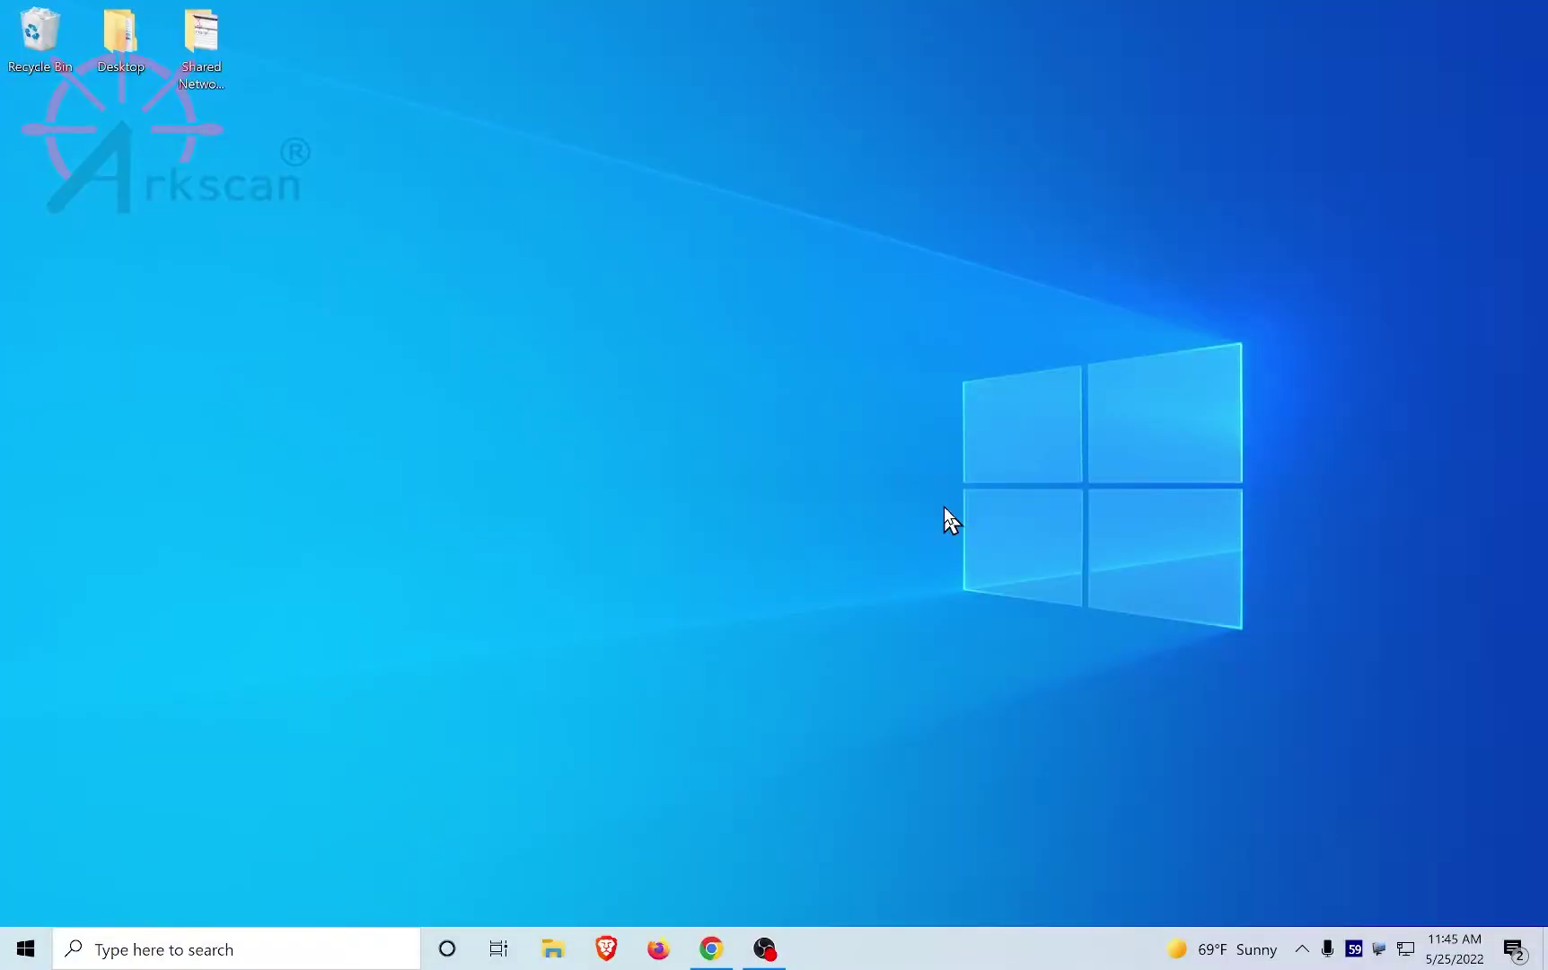
# Step: Restore Chrome from the taskbar to show the arkscan.com/driver page
pyautogui.click(711, 952)
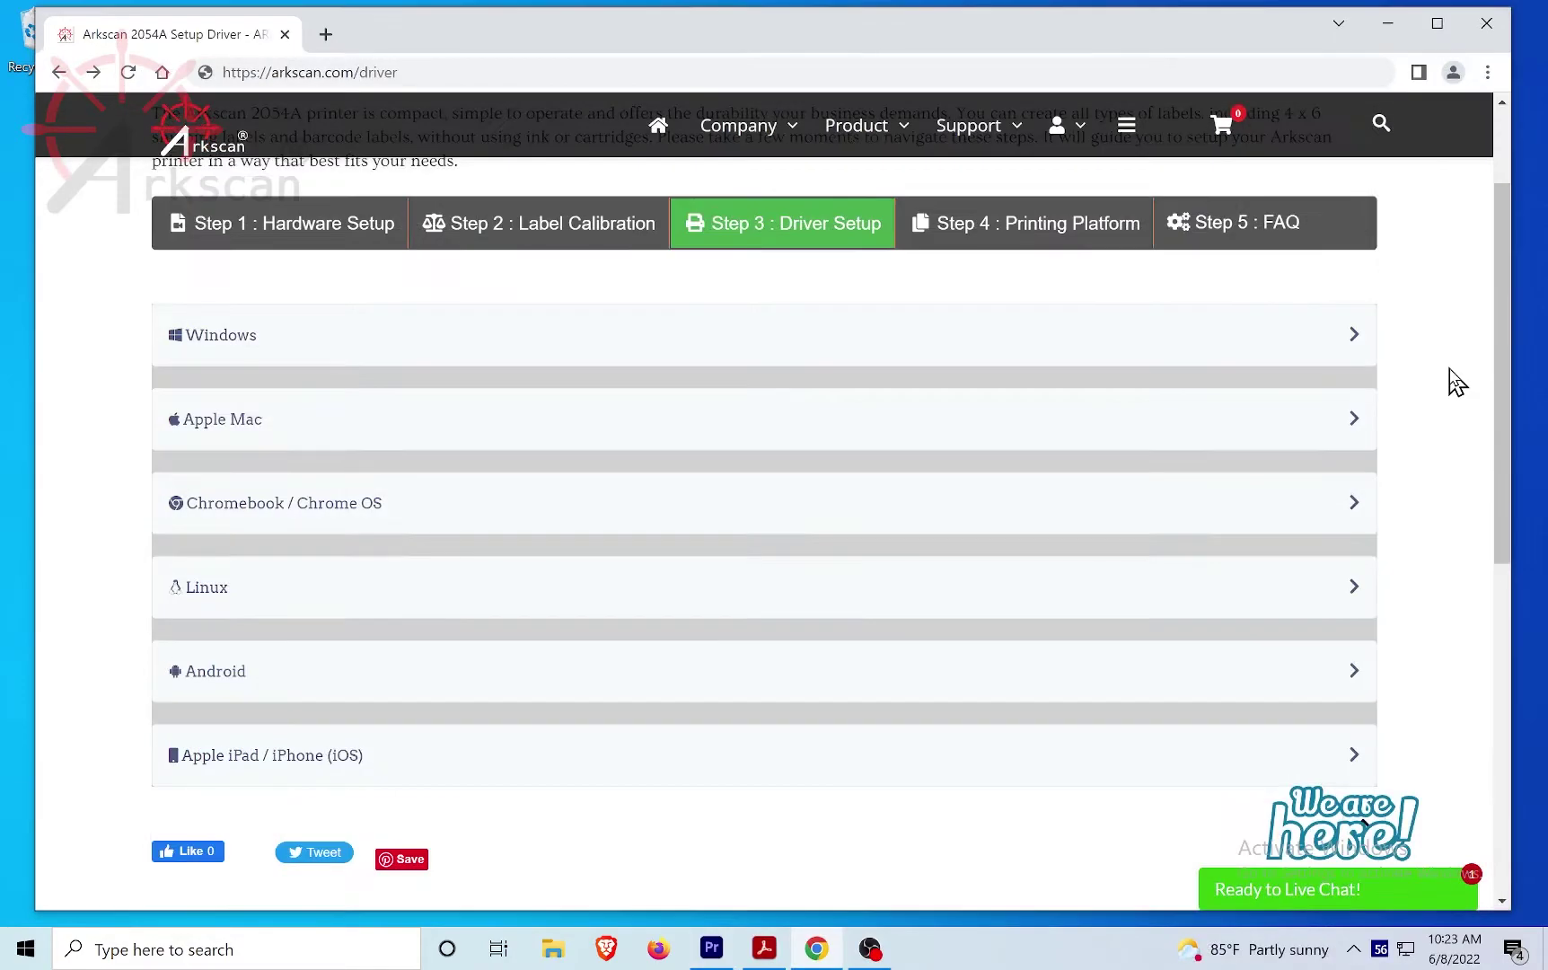
# Step: Expand the Windows section and download the Standard Driver for Windows
pyautogui.click(877, 359)
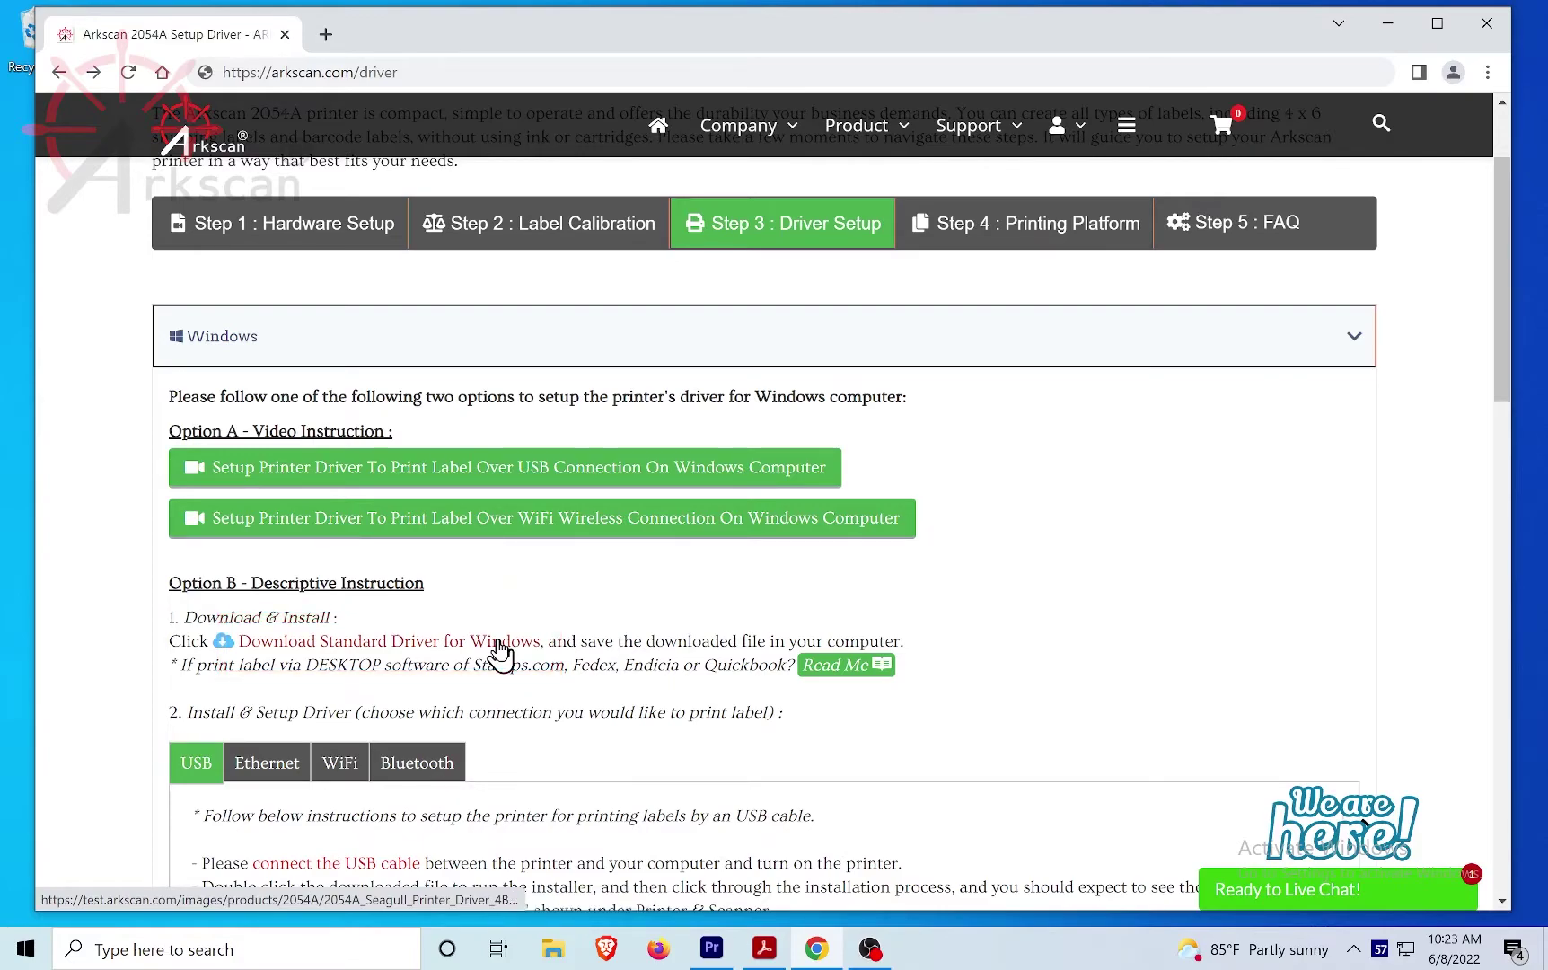
pyautogui.click(500, 643)
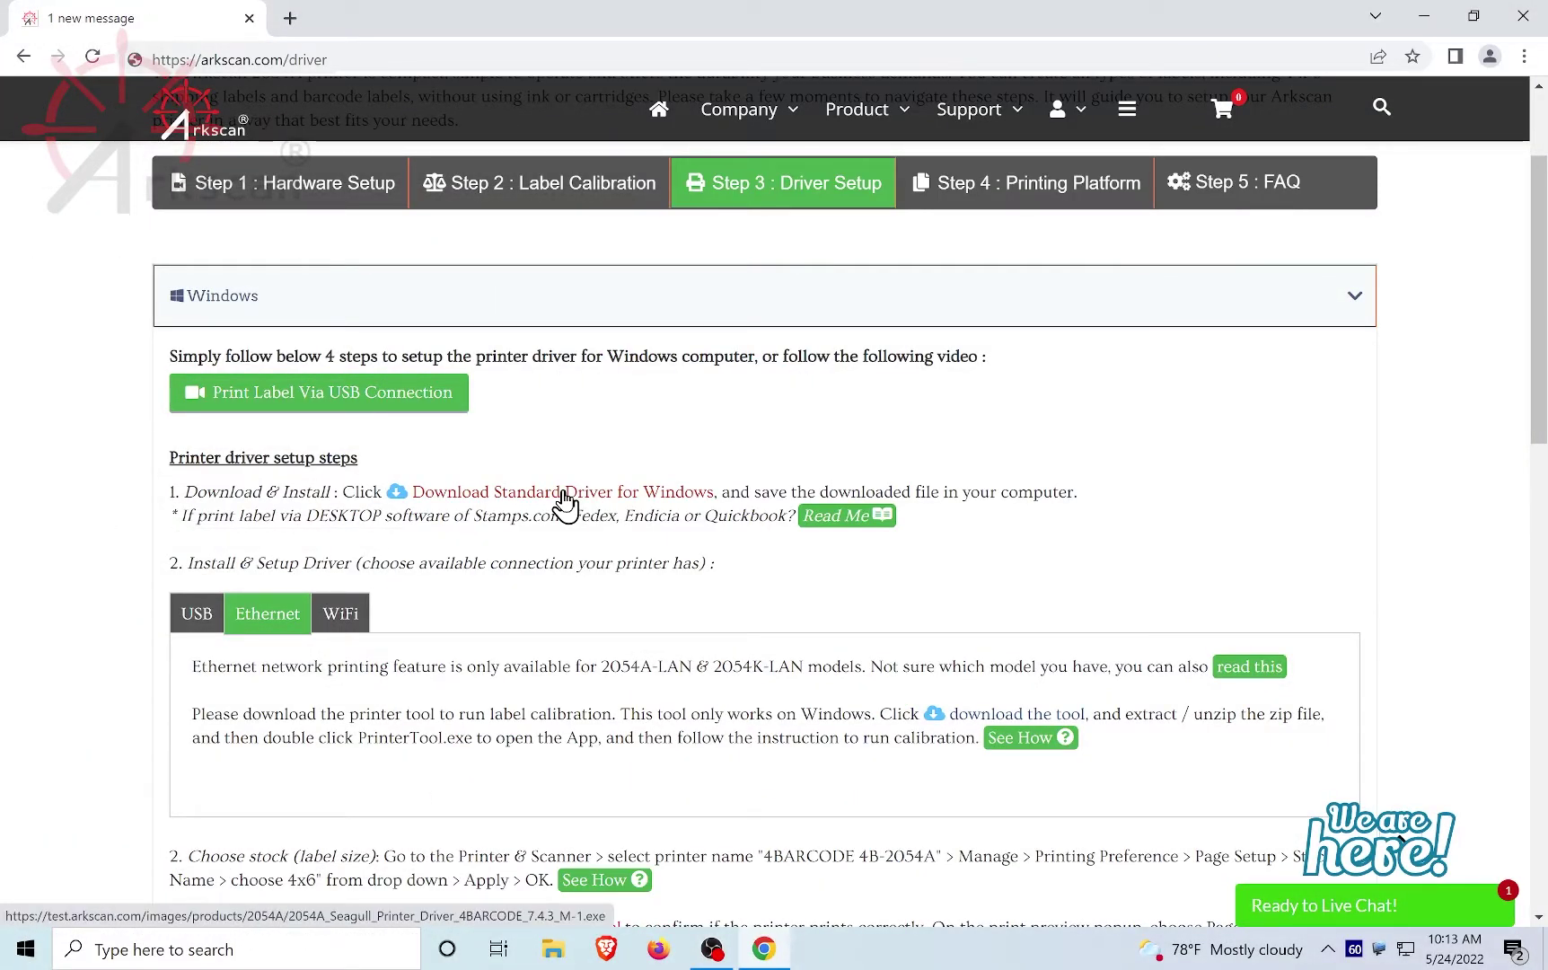
# Step: Run the downloaded Seagull installer, accept the licence, keep the default folder, and skip the instructions
pyautogui.click(565, 496)
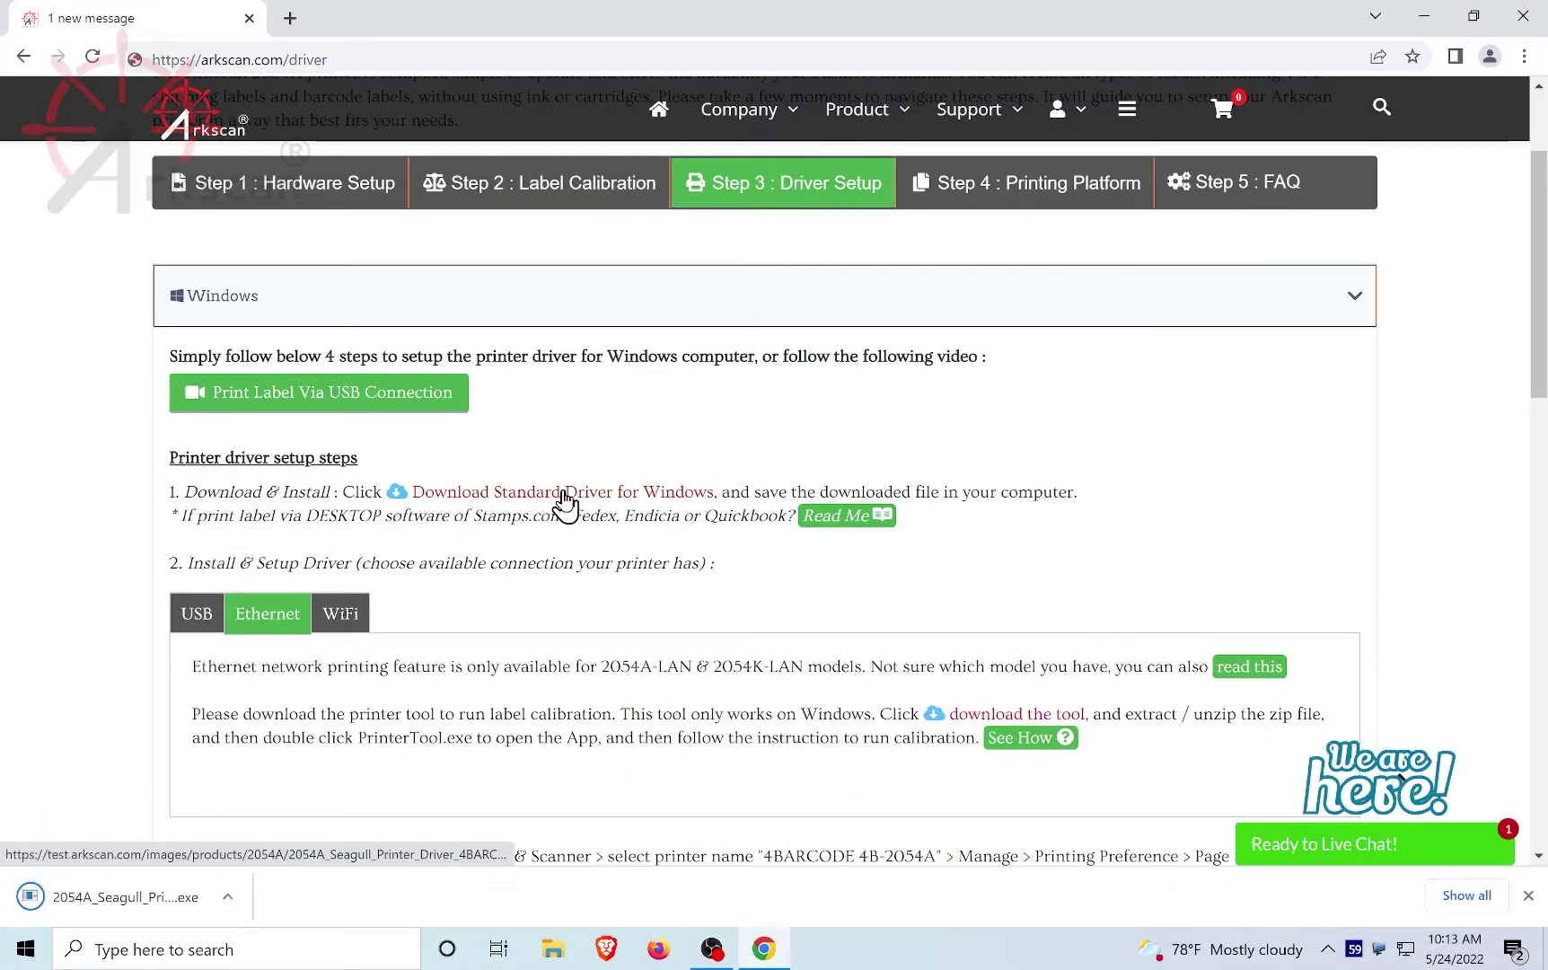
pyautogui.click(121, 898)
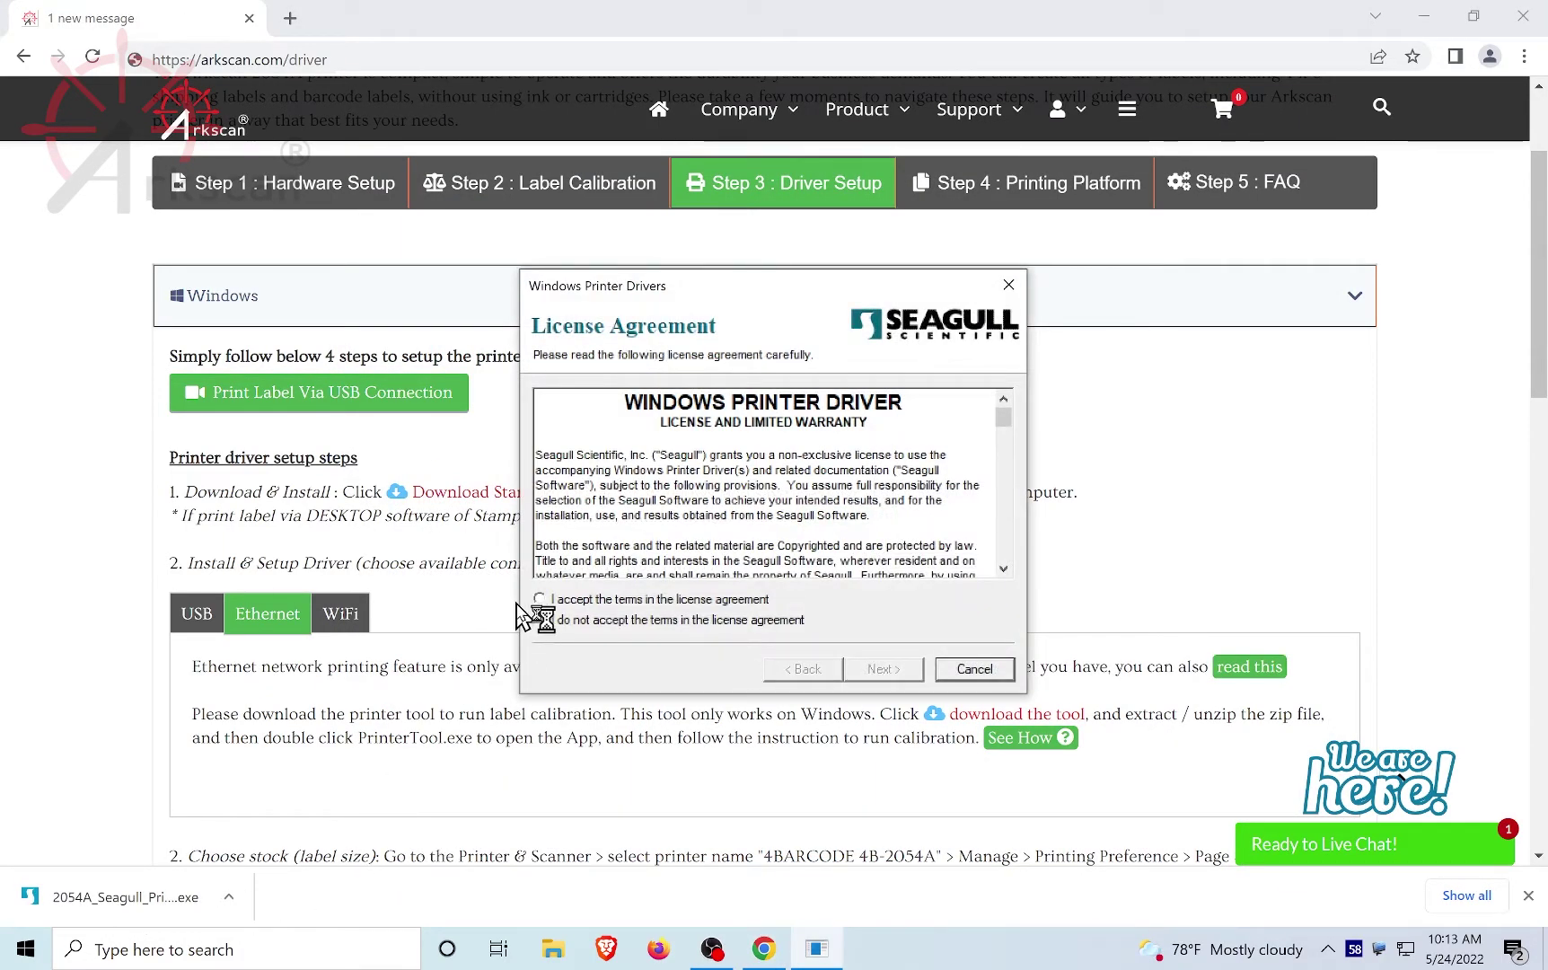
pyautogui.click(539, 599)
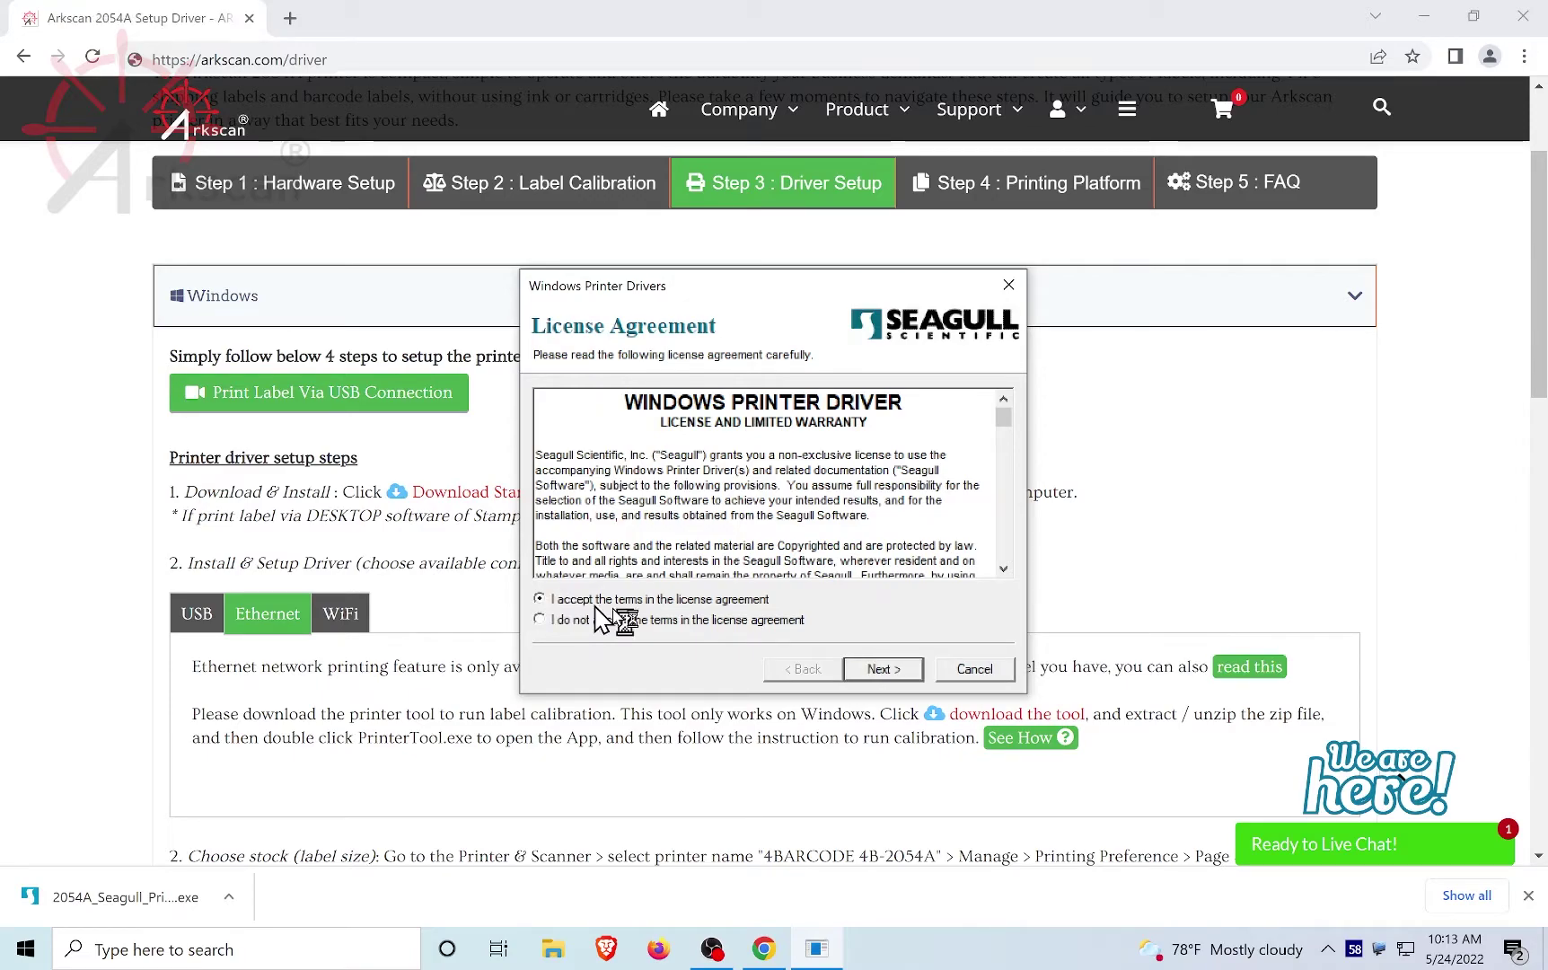
pyautogui.click(882, 669)
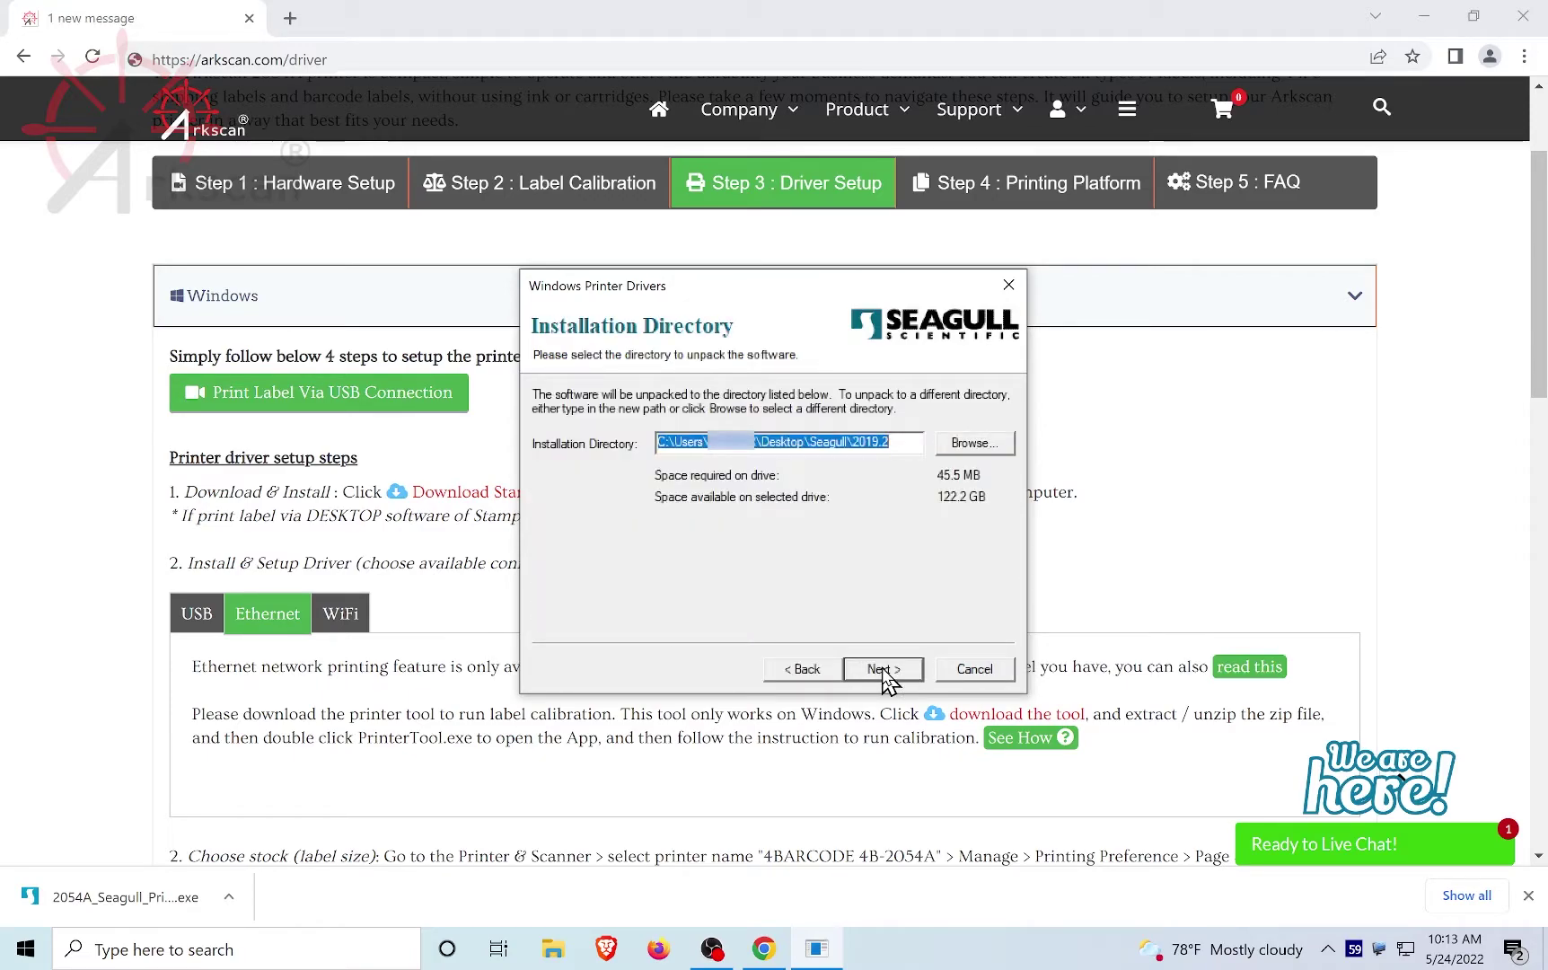
pyautogui.click(883, 669)
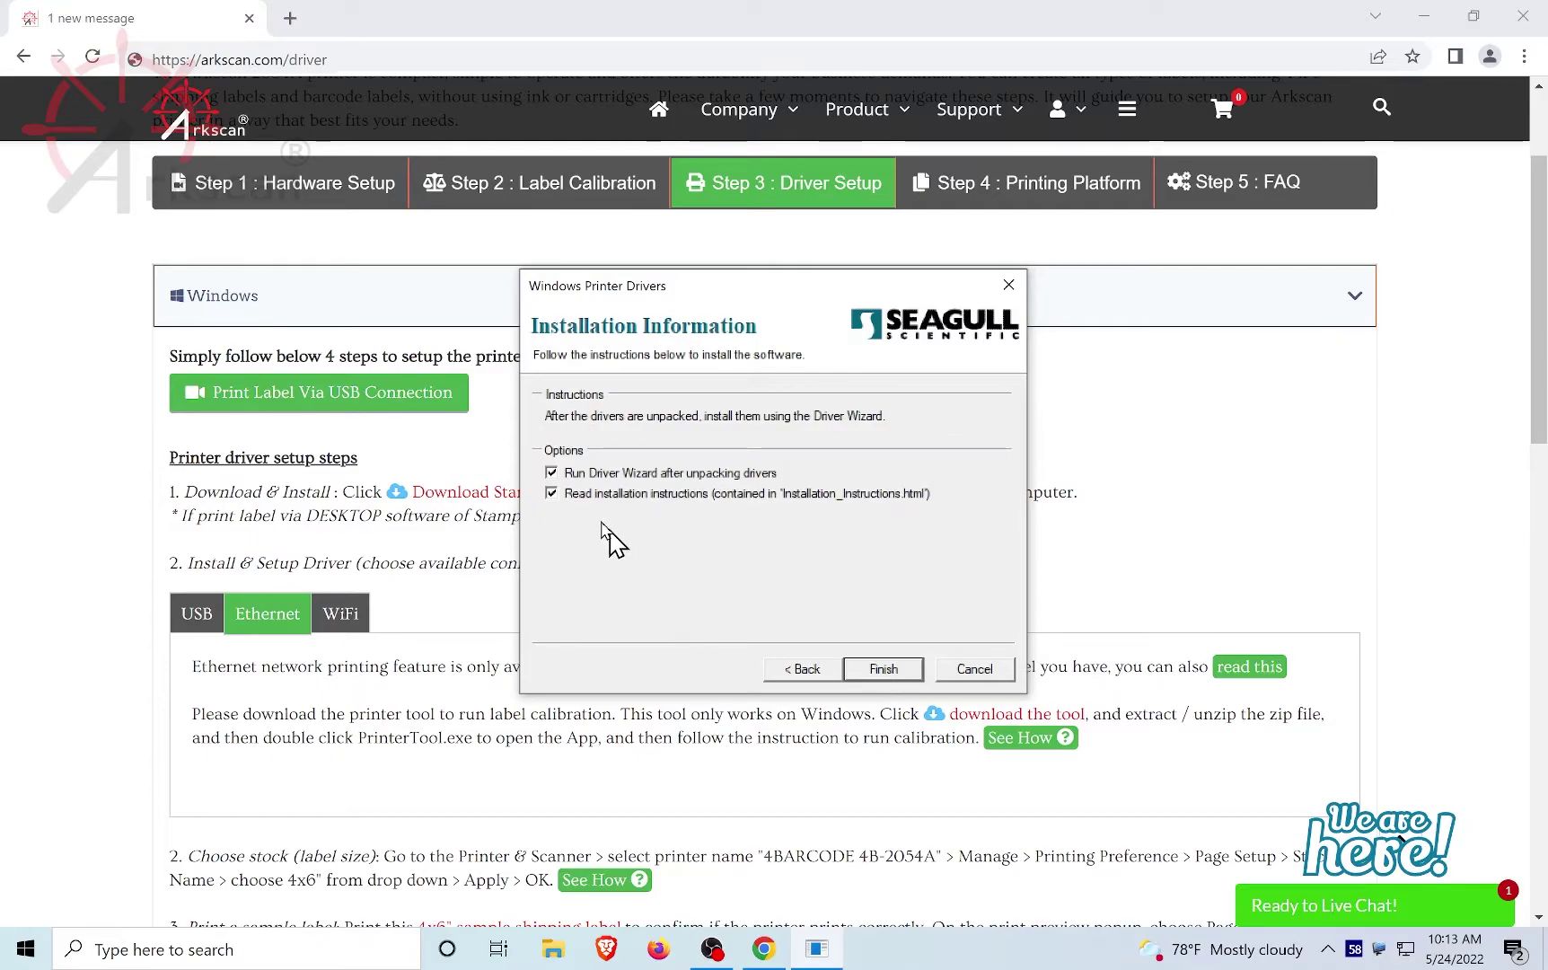
pyautogui.click(551, 493)
pyautogui.click(884, 671)
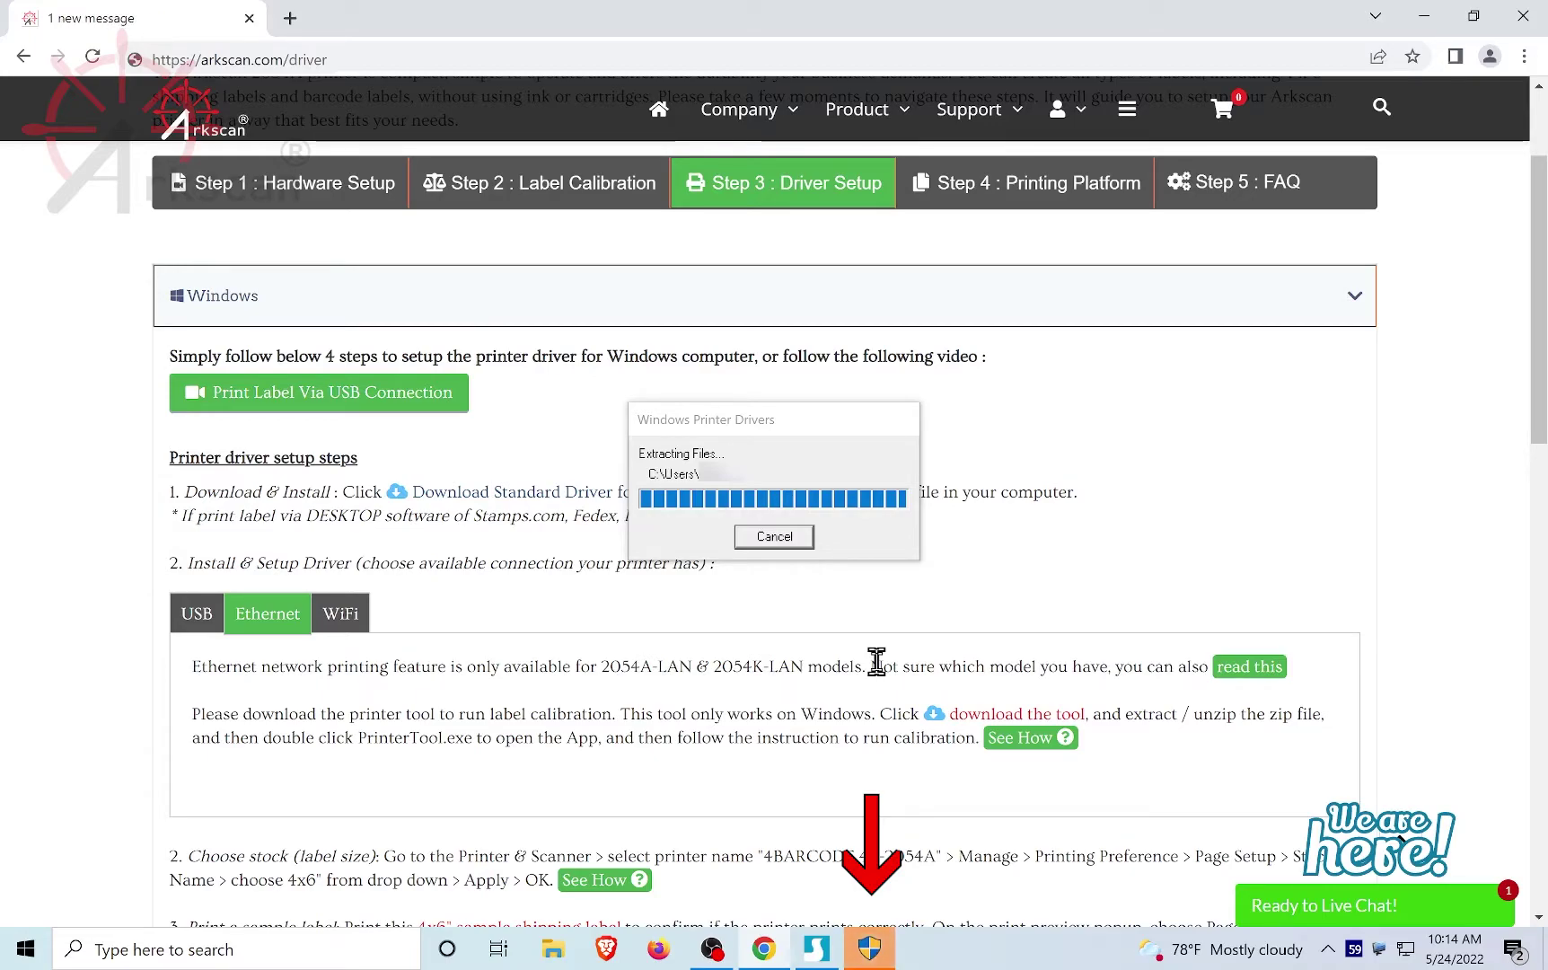
# Step: Approve the Driver Wizard's pending permission prompt so it opens at Connect Printer
pyautogui.click(869, 950)
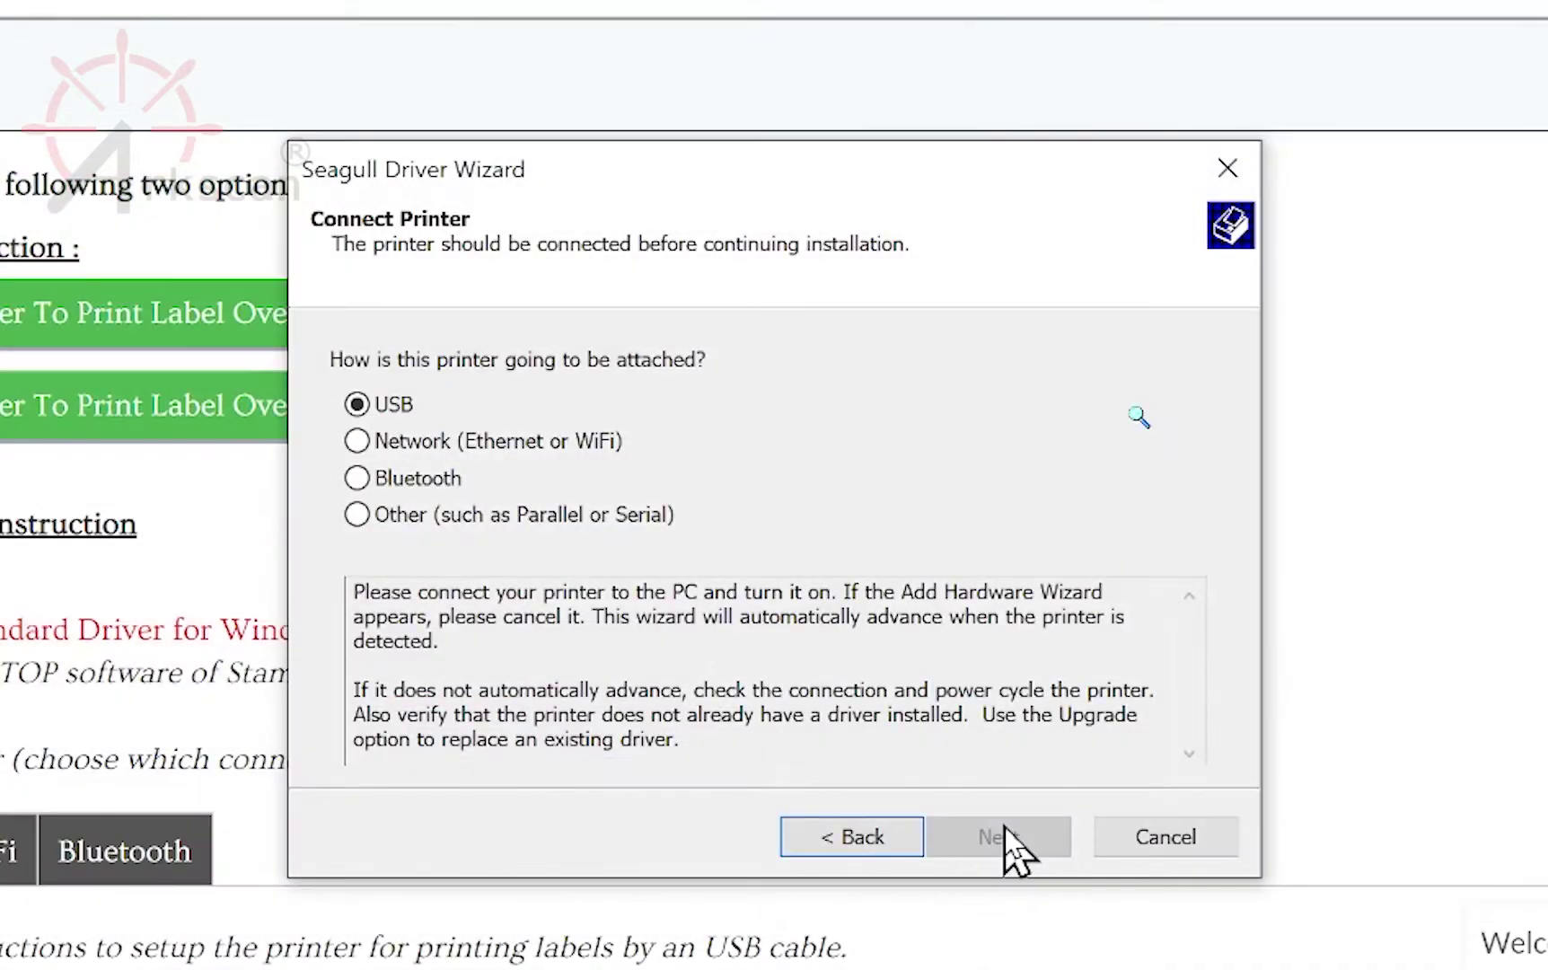
# Step: Choose Bluetooth and pair the ARKSCAN-2054K printer in Windows, entering its pairing passcode
pyautogui.click(362, 482)
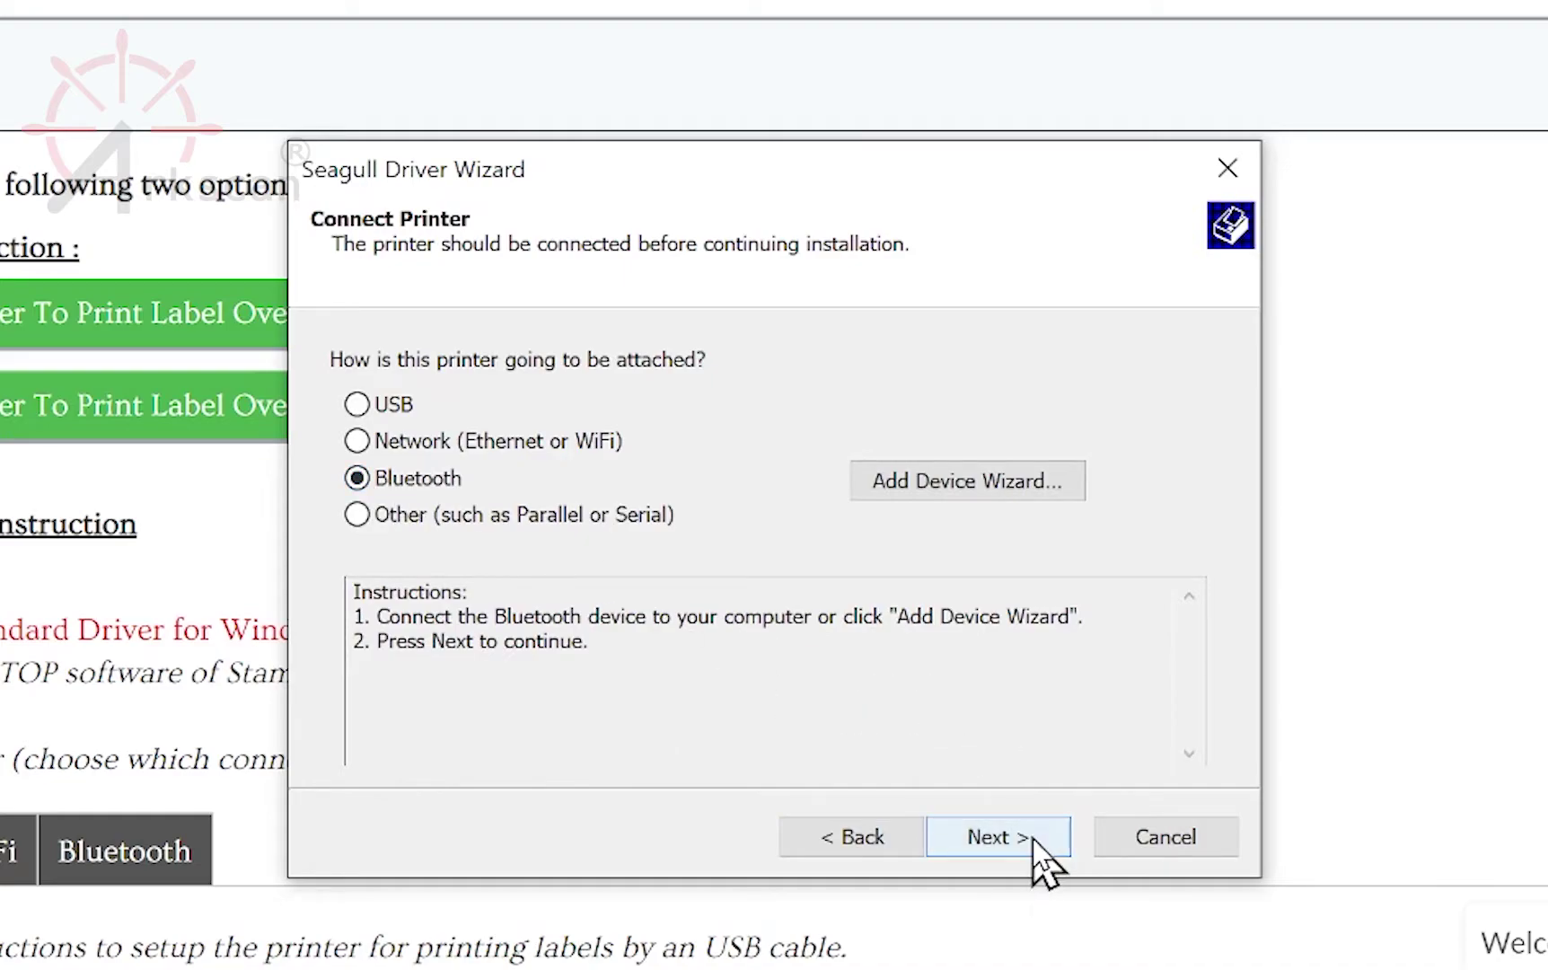
pyautogui.click(971, 485)
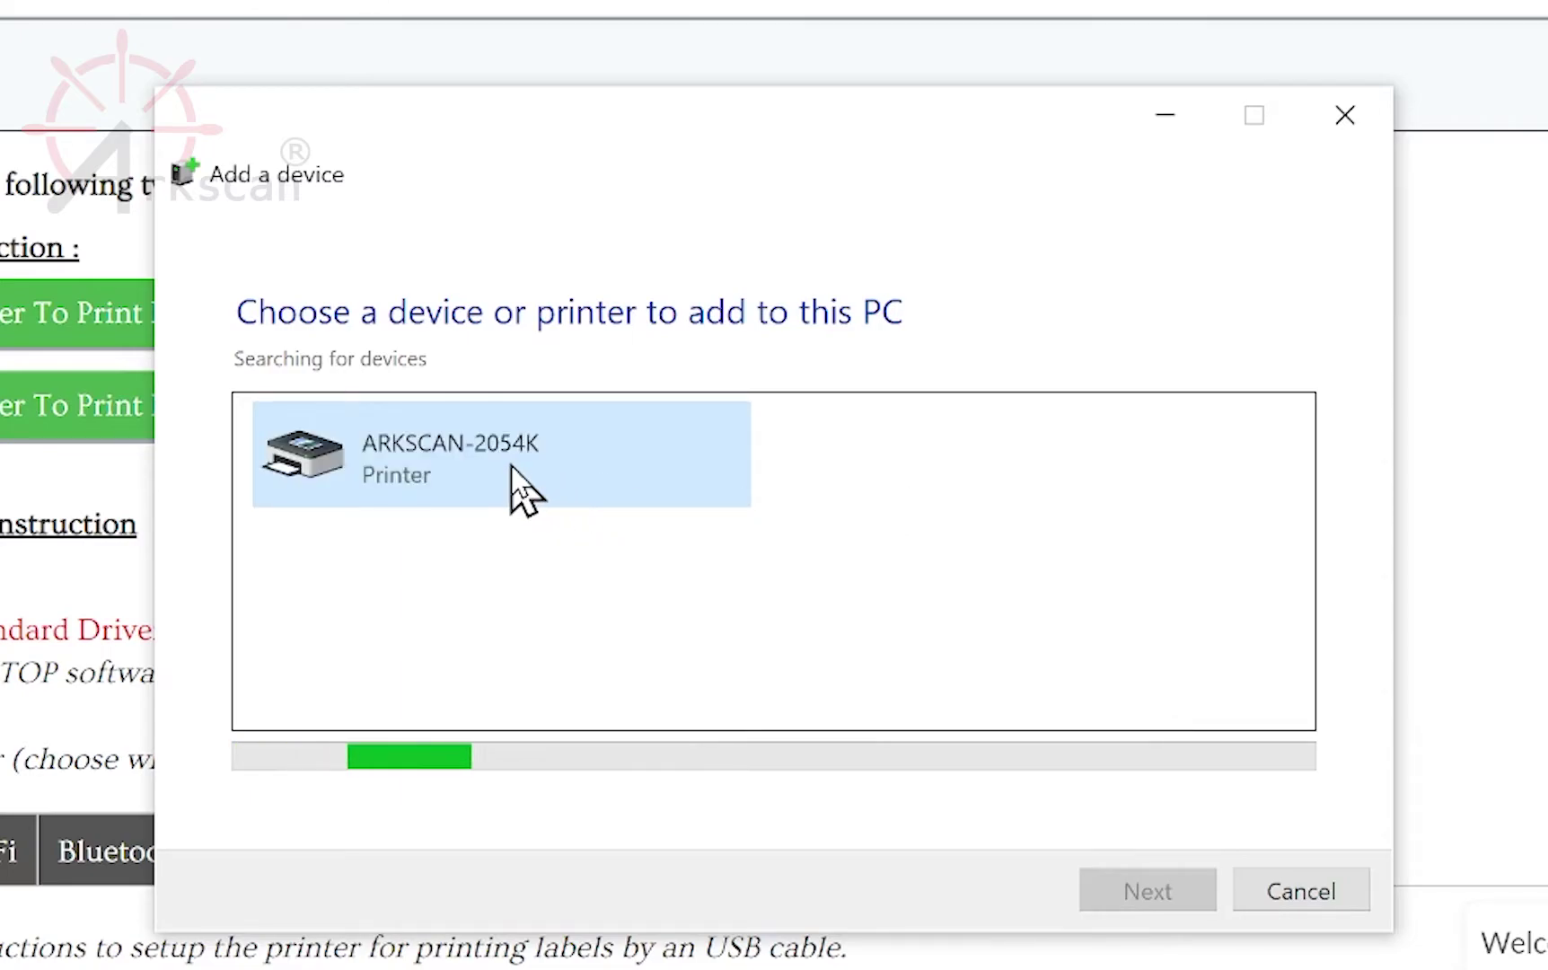
pyautogui.click(511, 466)
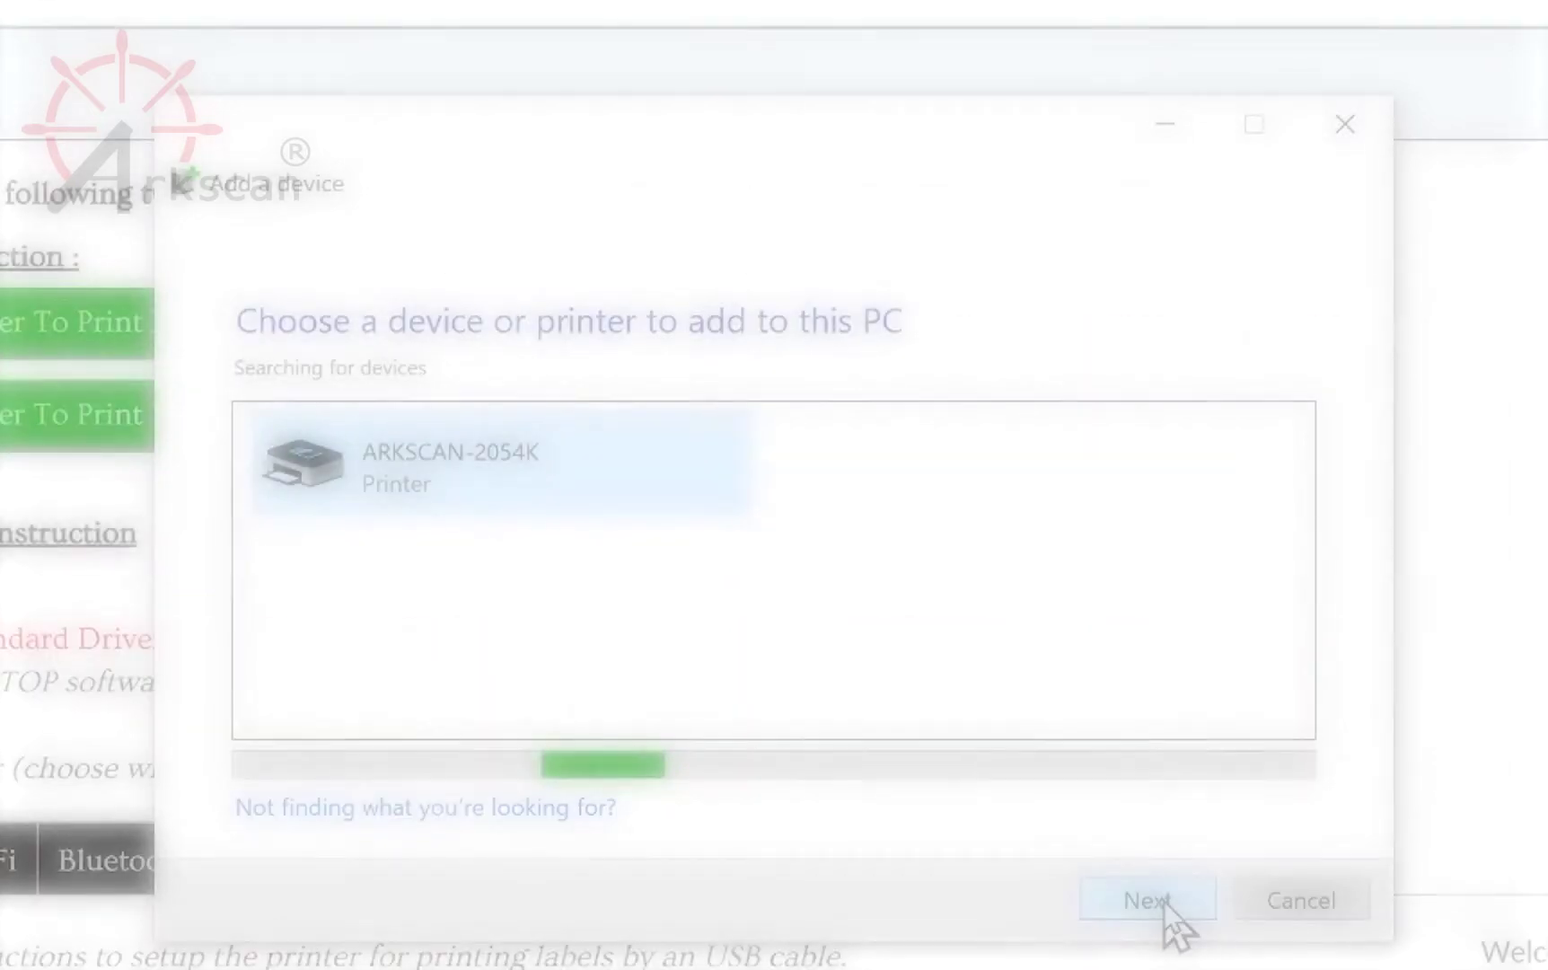
pyautogui.click(1162, 907)
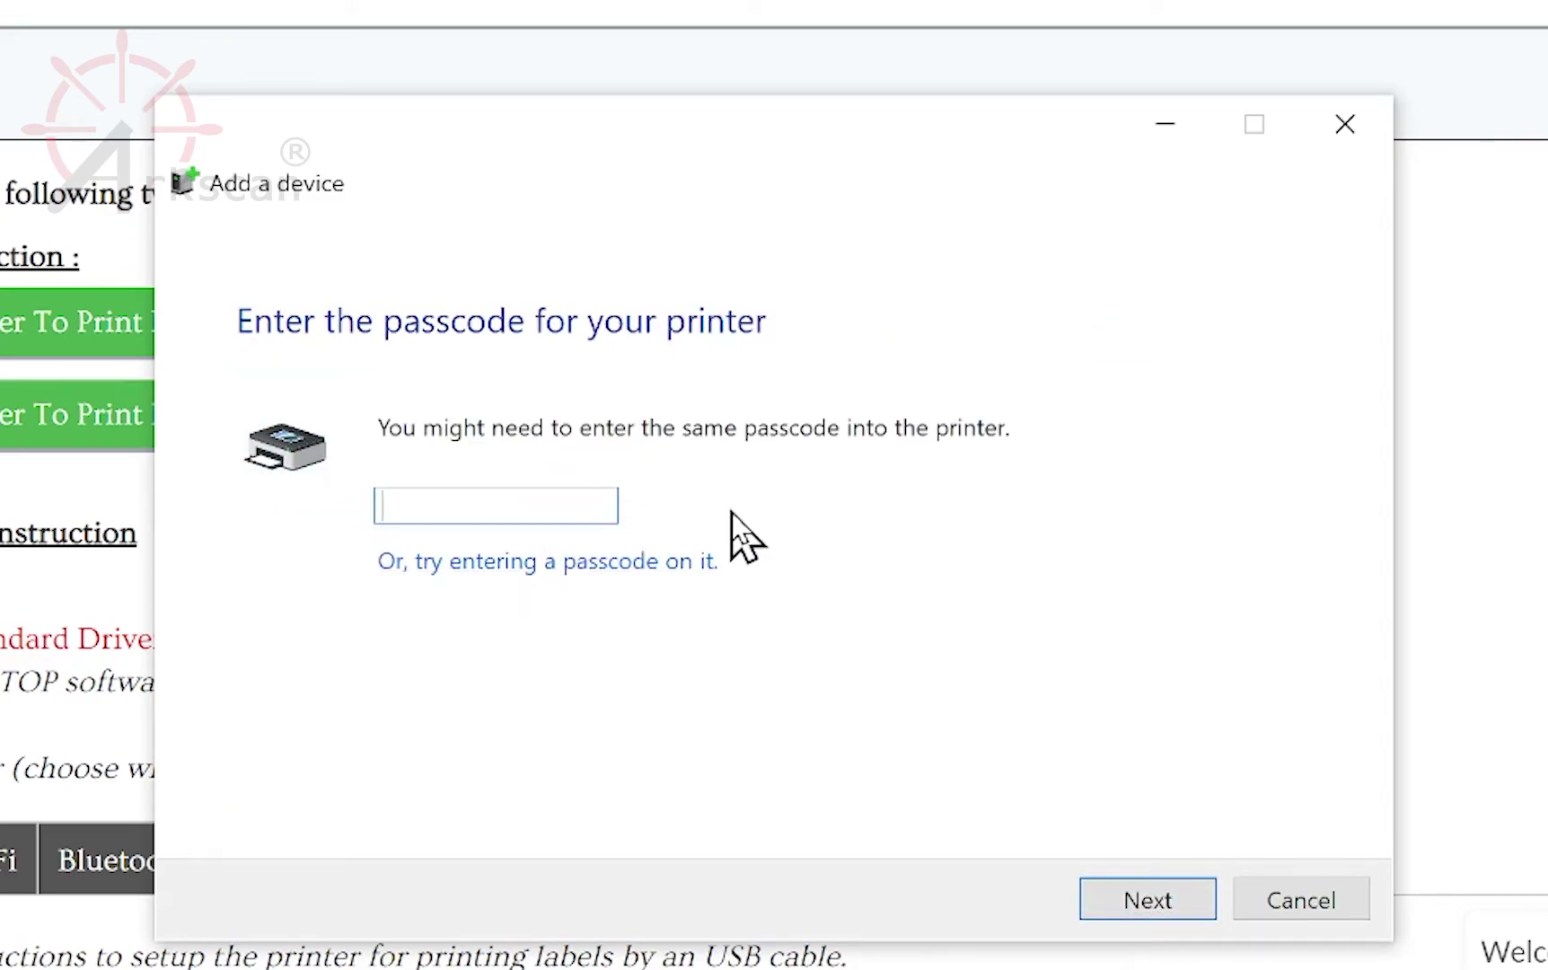
pyautogui.write('0000')
pyautogui.click(1123, 894)
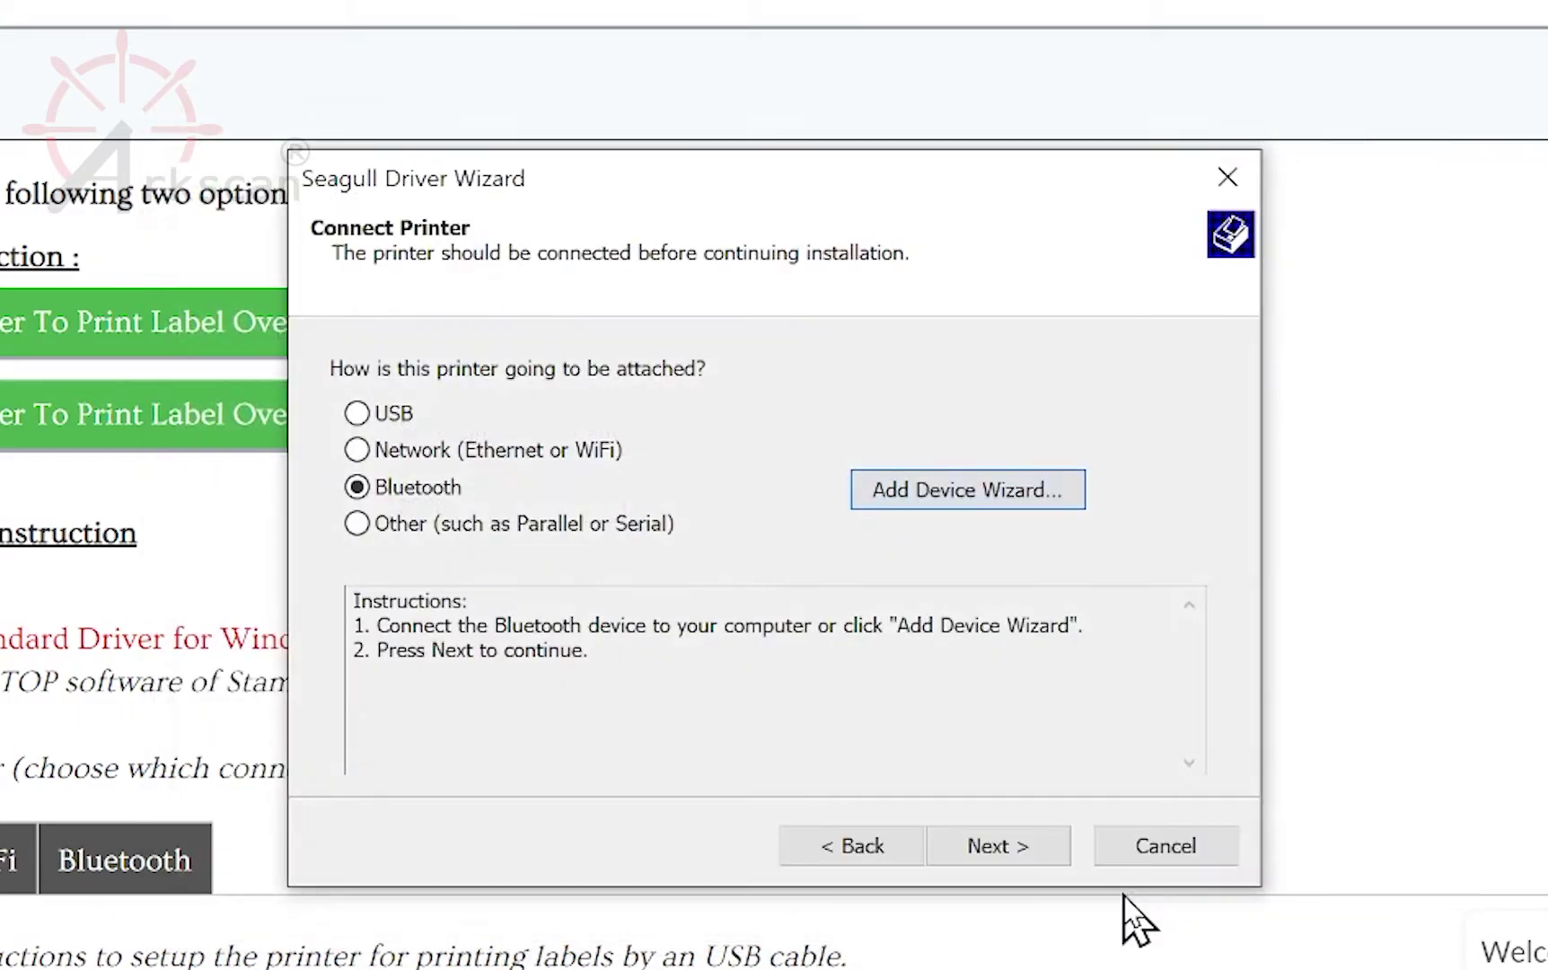
# Step: Link the ARKSCAN-2054K Bluetooth device in the Seagull wizard
pyautogui.click(1025, 853)
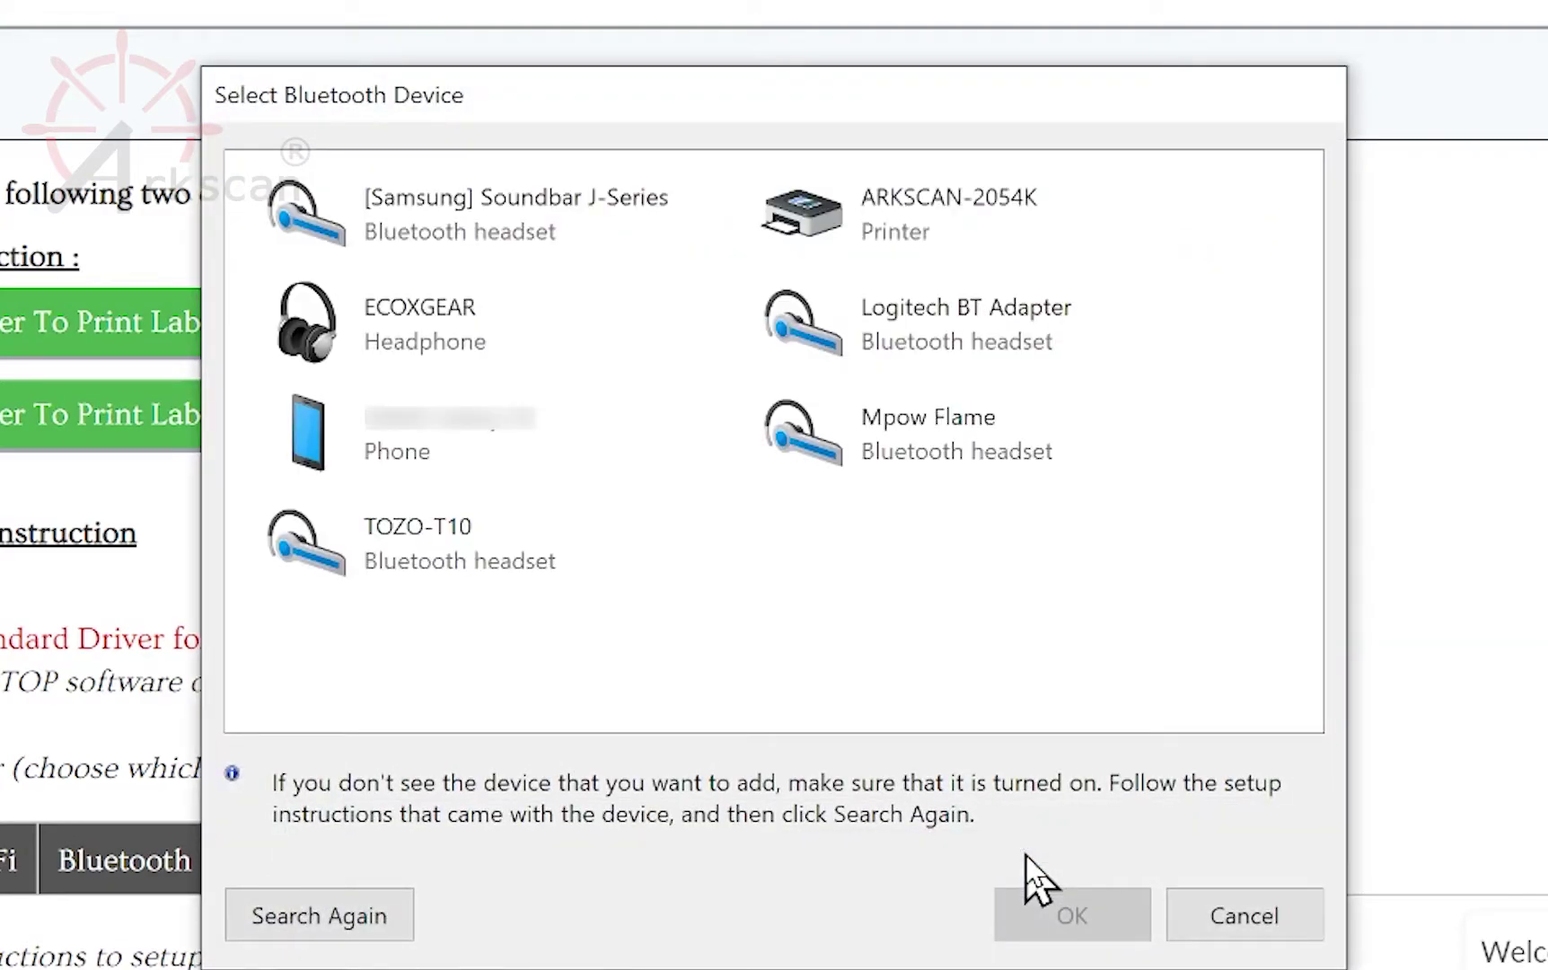
pyautogui.click(943, 227)
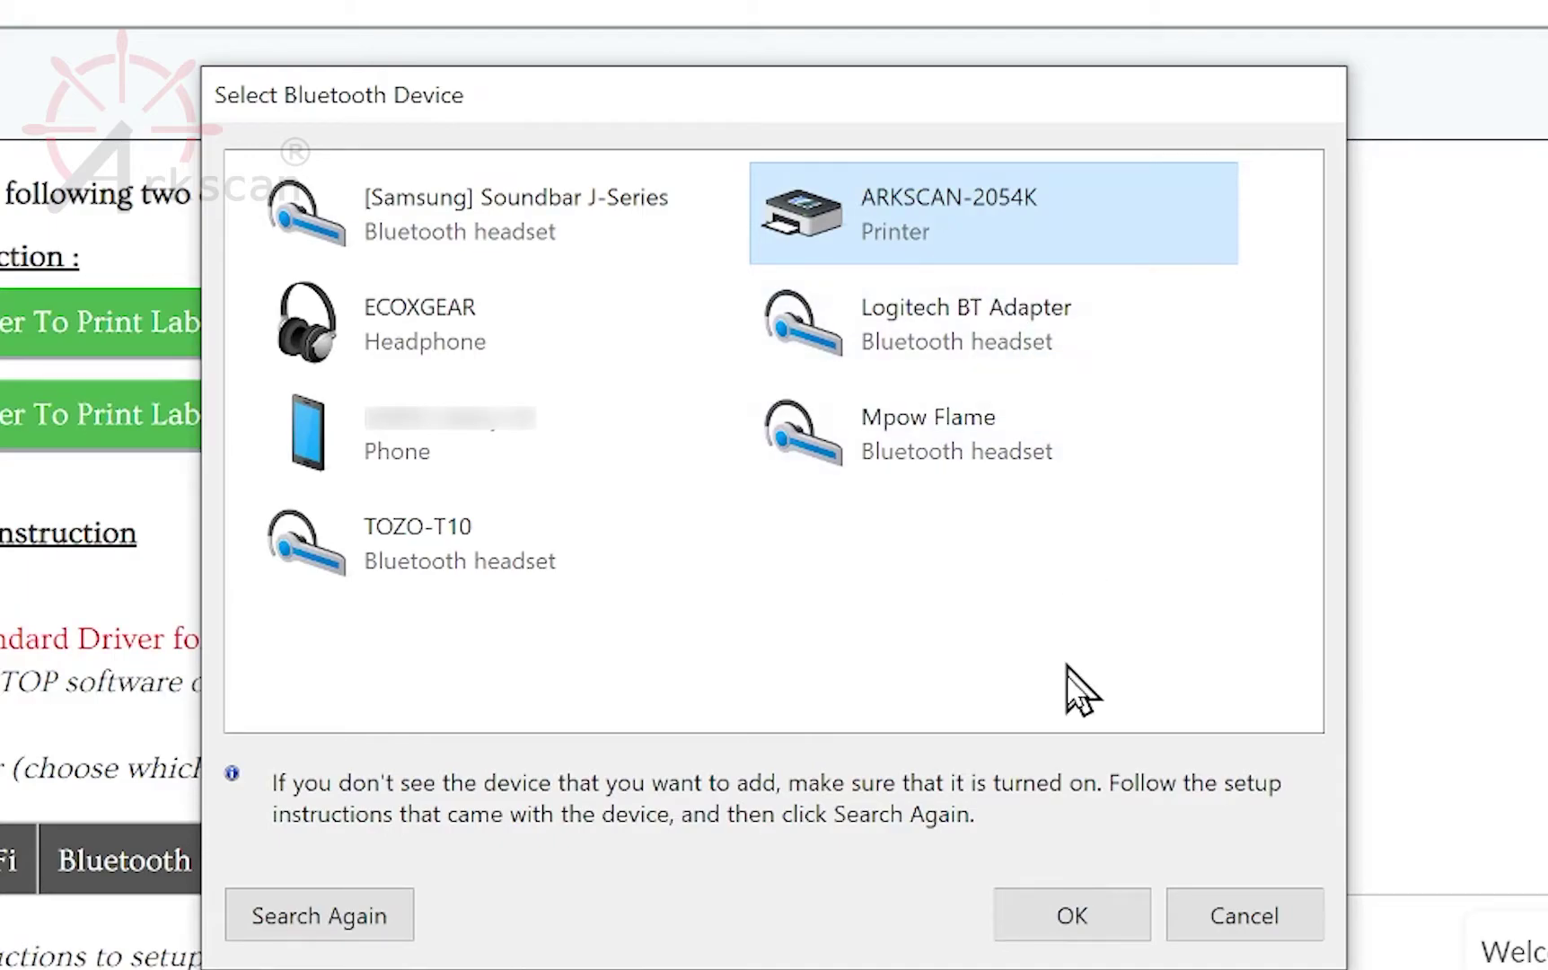
pyautogui.click(1077, 907)
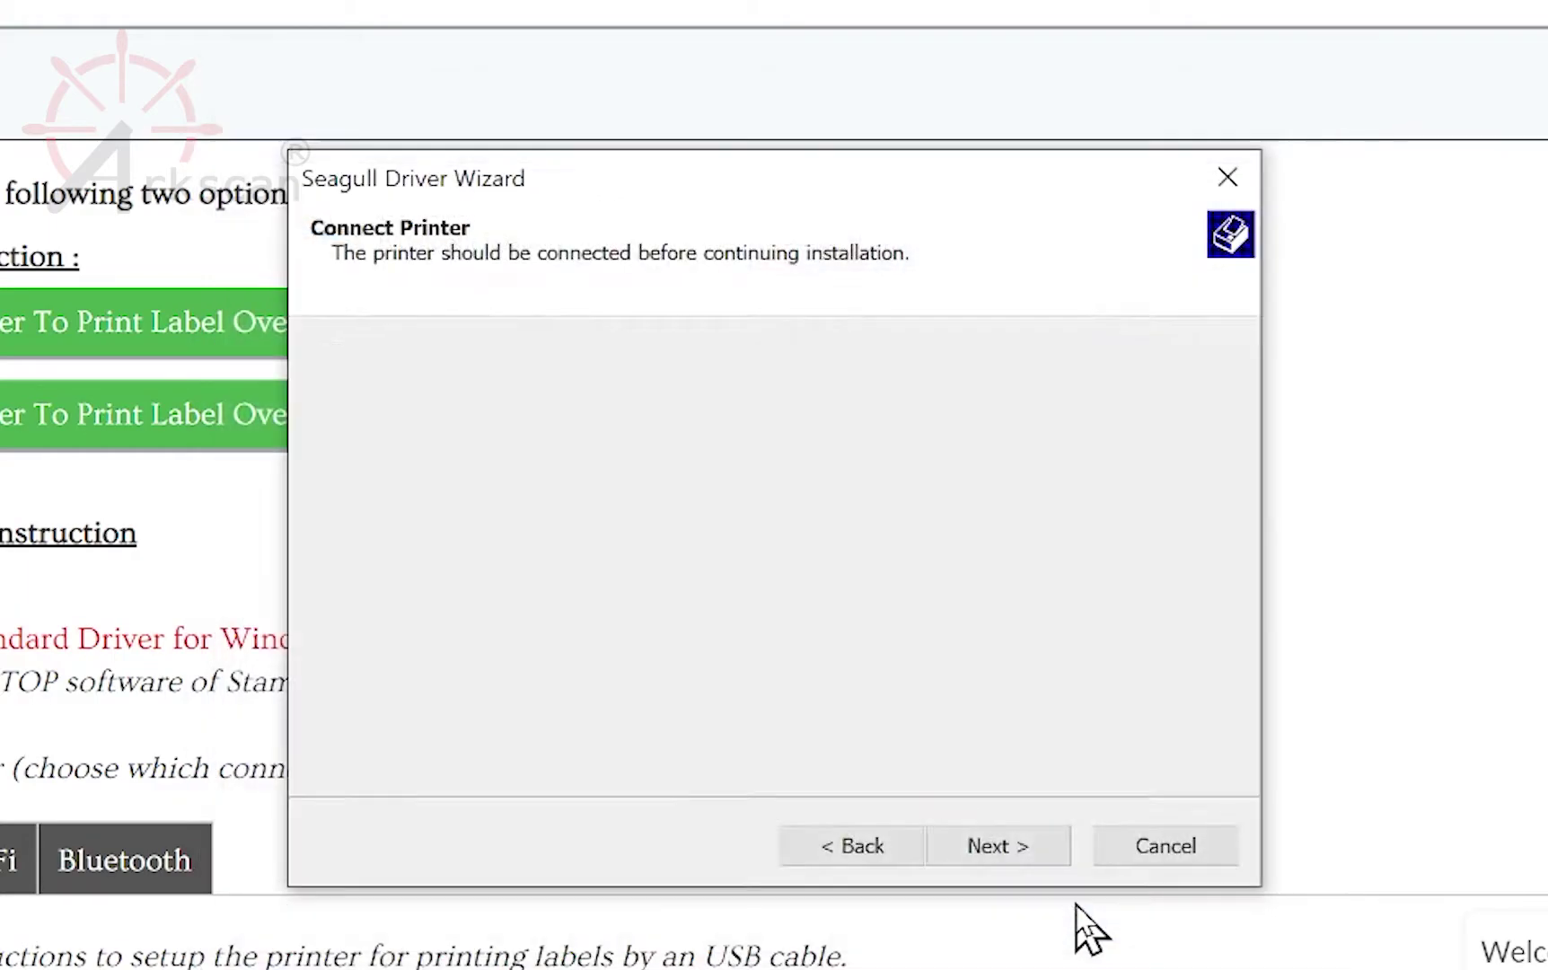
# Step: Select the 4BARCODE 4B-2054K driver model and continue to printer naming
pyautogui.moveTo(1185, 423); pyautogui.dragTo(1196, 528)
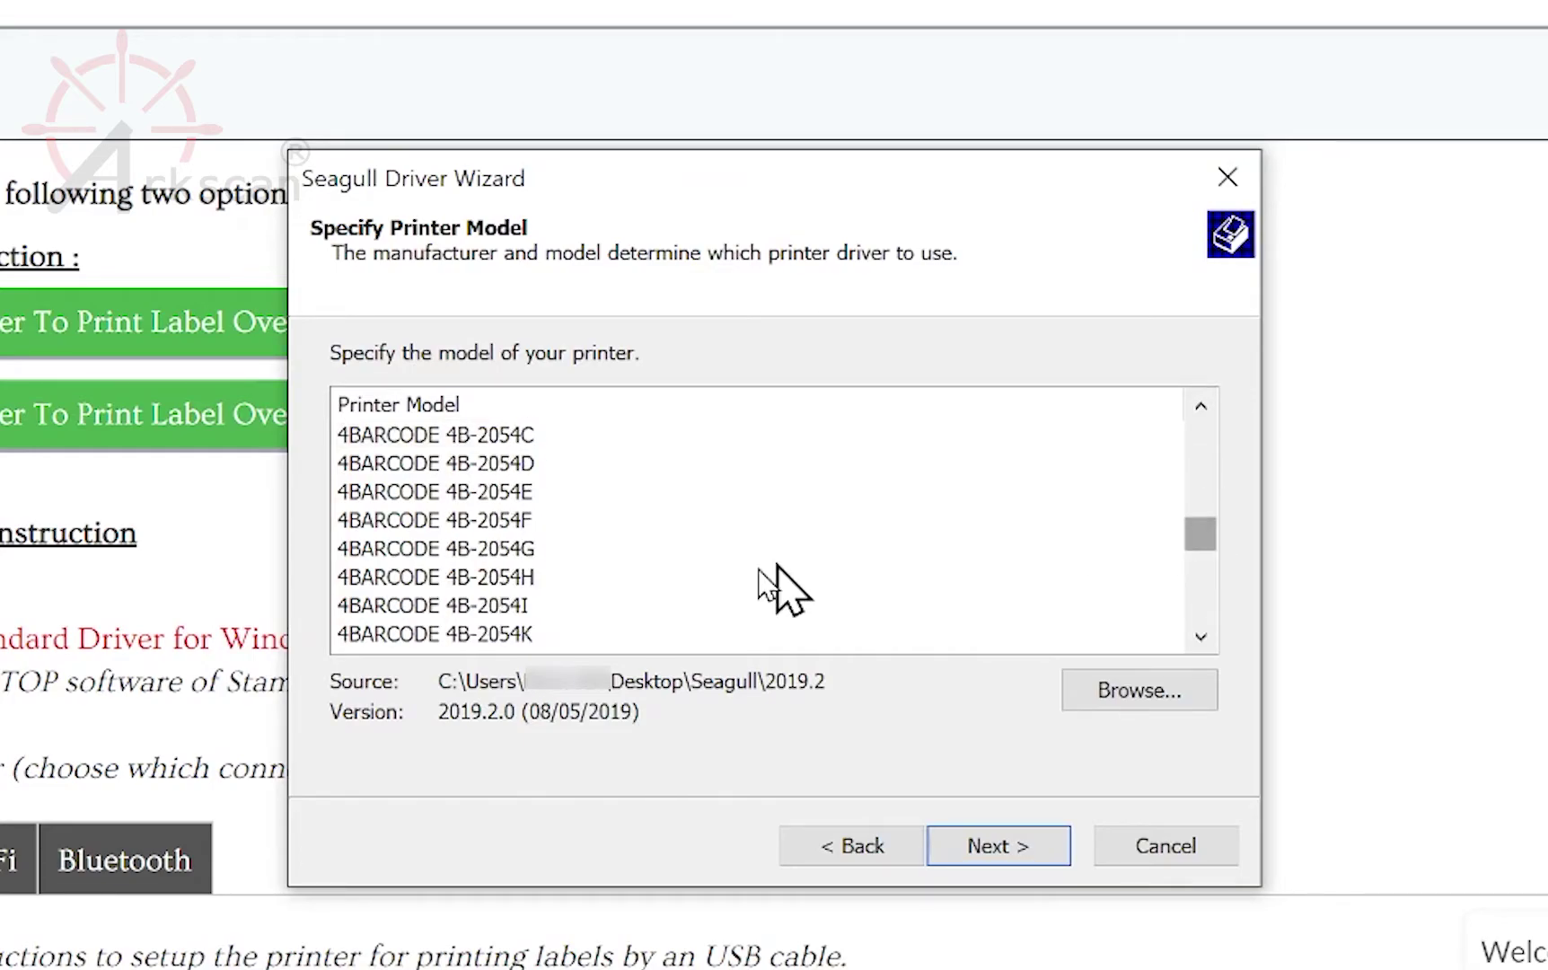
pyautogui.click(514, 637)
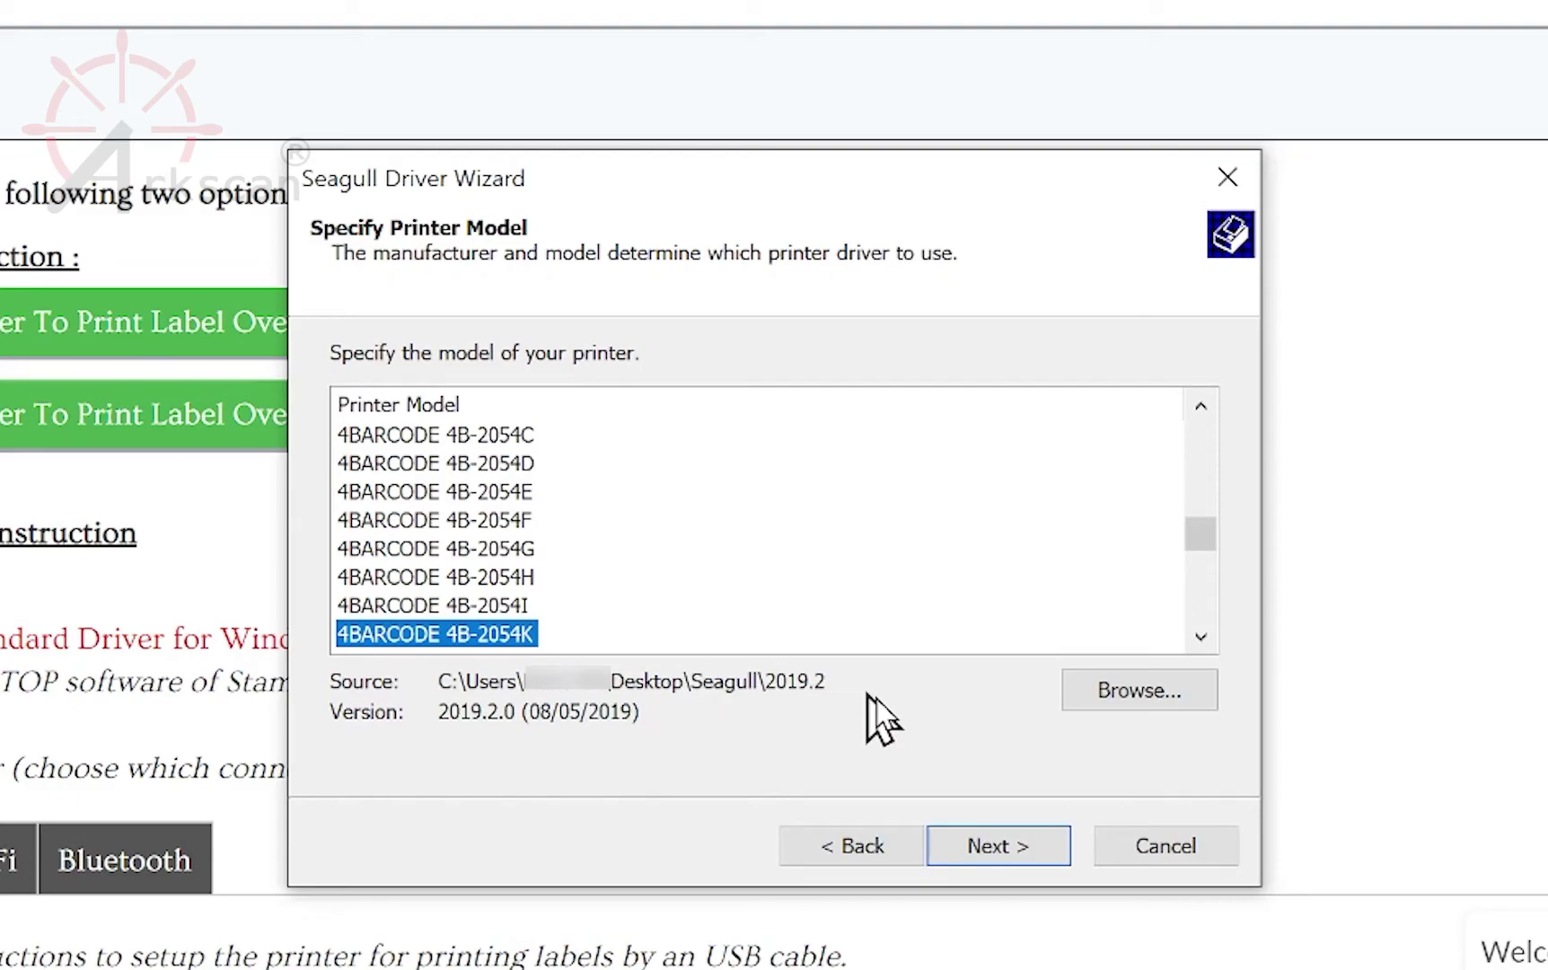
pyautogui.click(1003, 847)
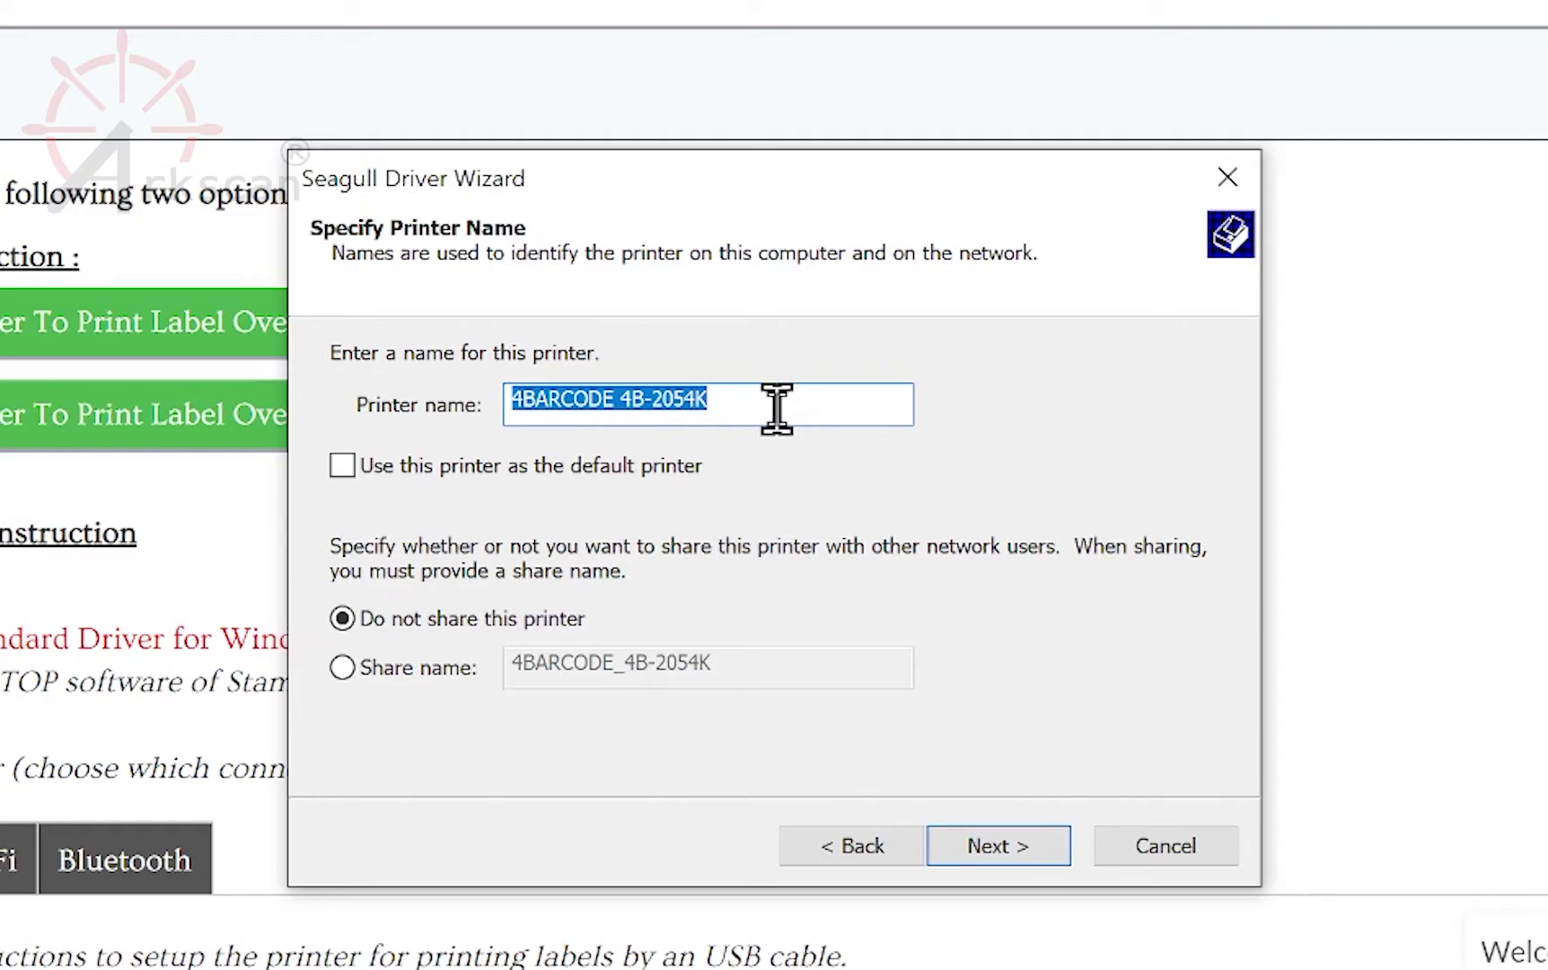
# Step: Name the printer 'Arkscan 2054K Bluetooth', install it, and close the finished wizard
pyautogui.write('Ark')
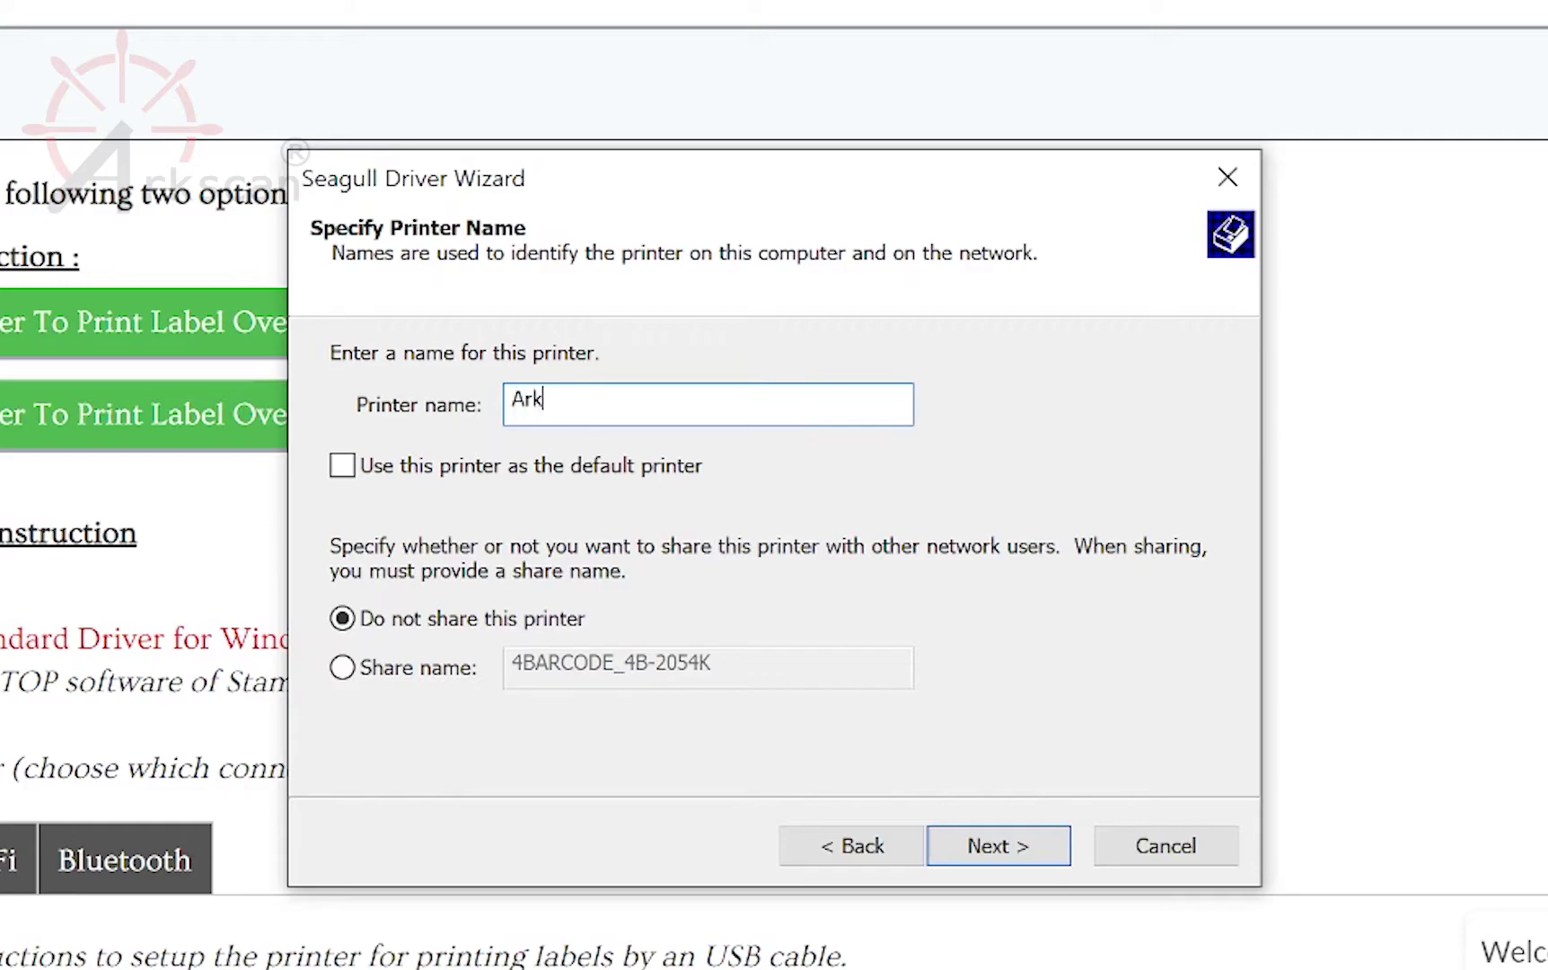
pyautogui.write('scan 2054K Blue')
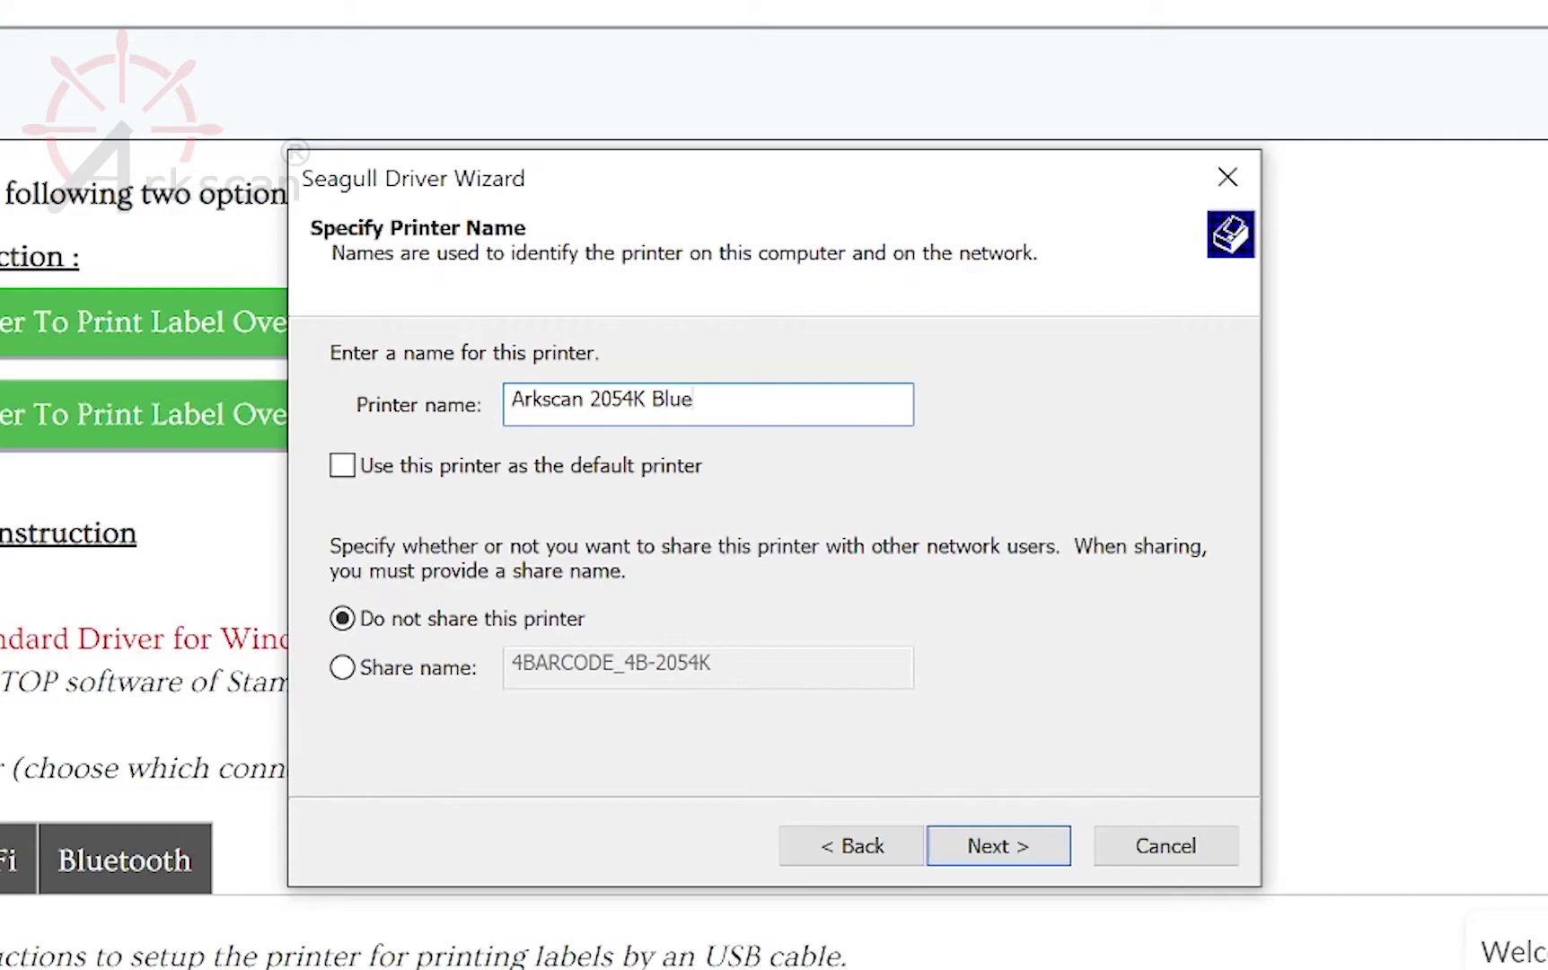
pyautogui.write('tooth')
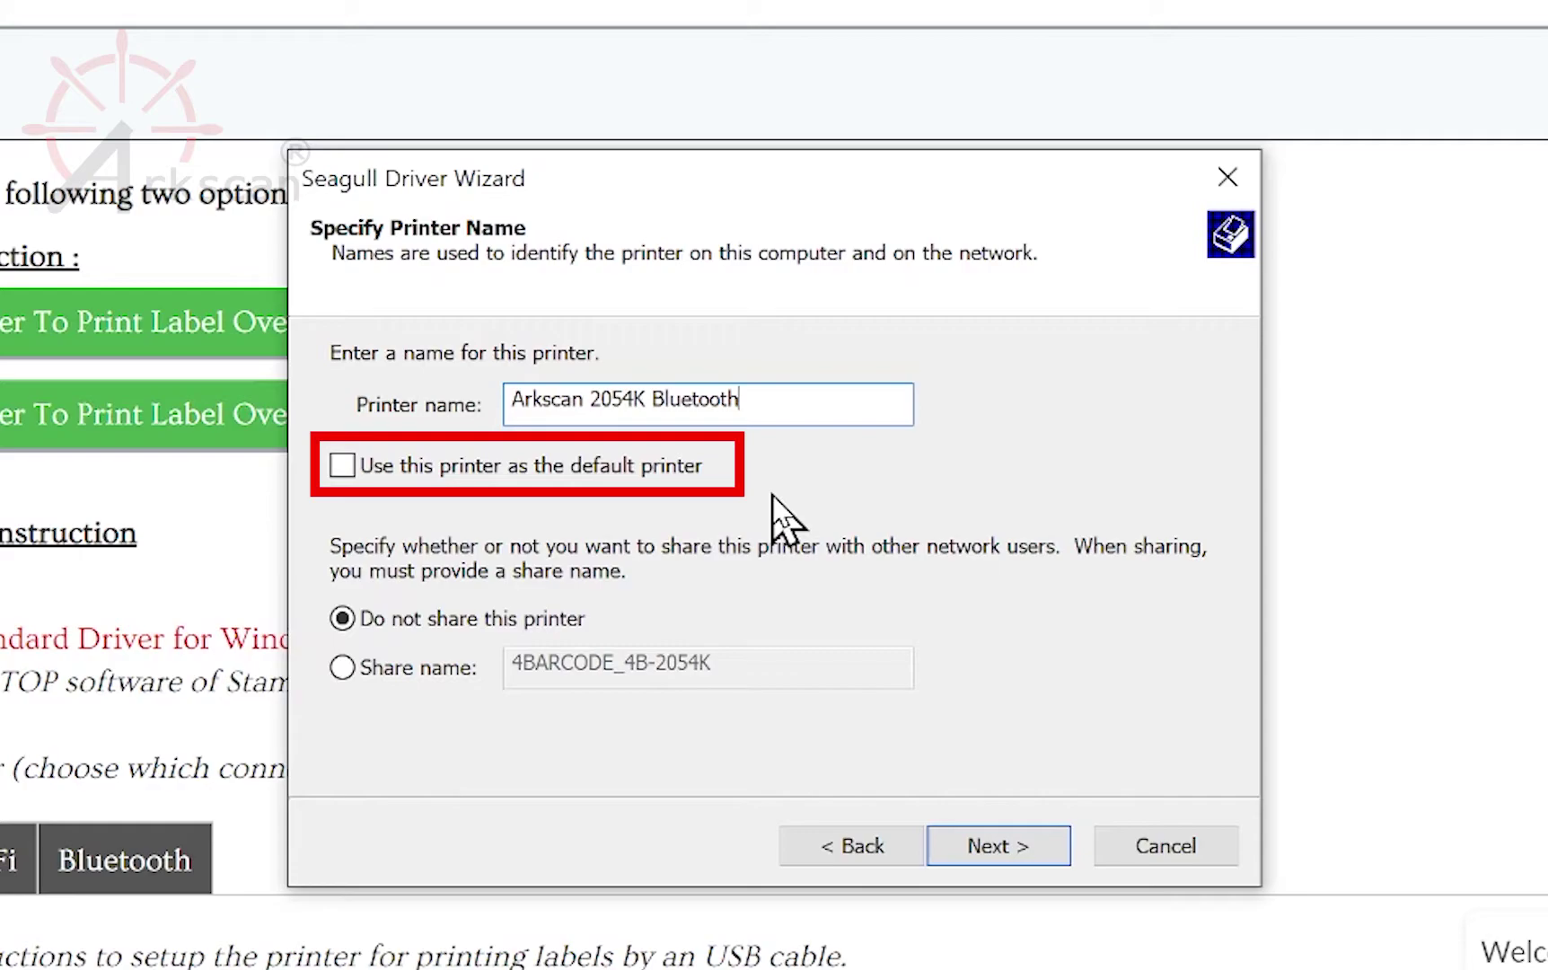
pyautogui.click(970, 843)
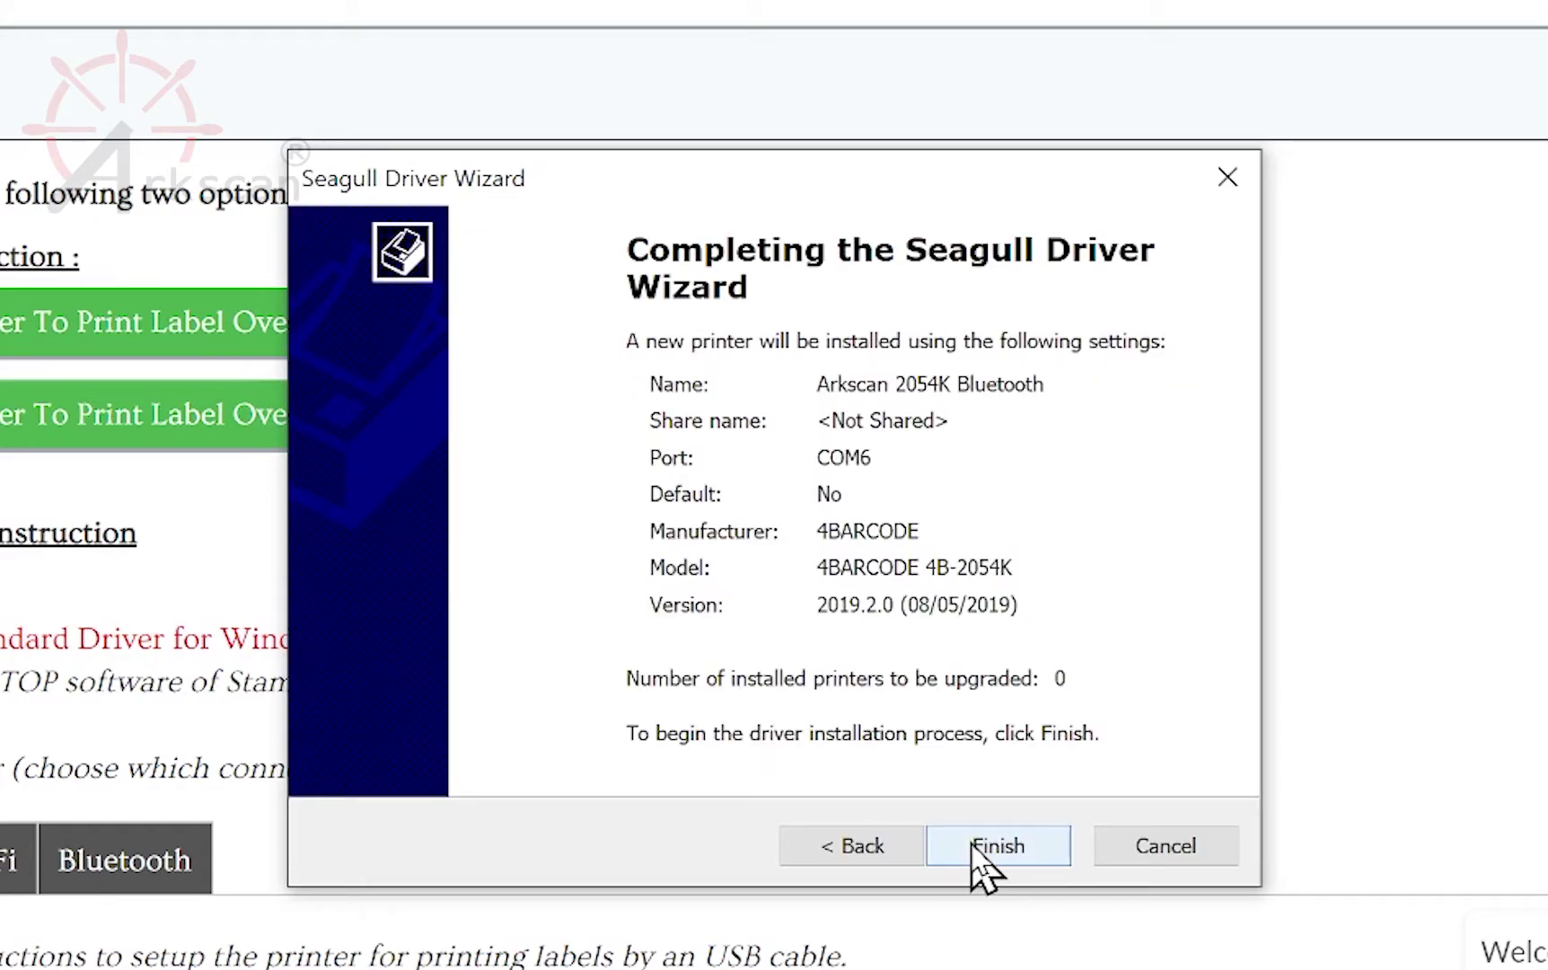
pyautogui.click(971, 846)
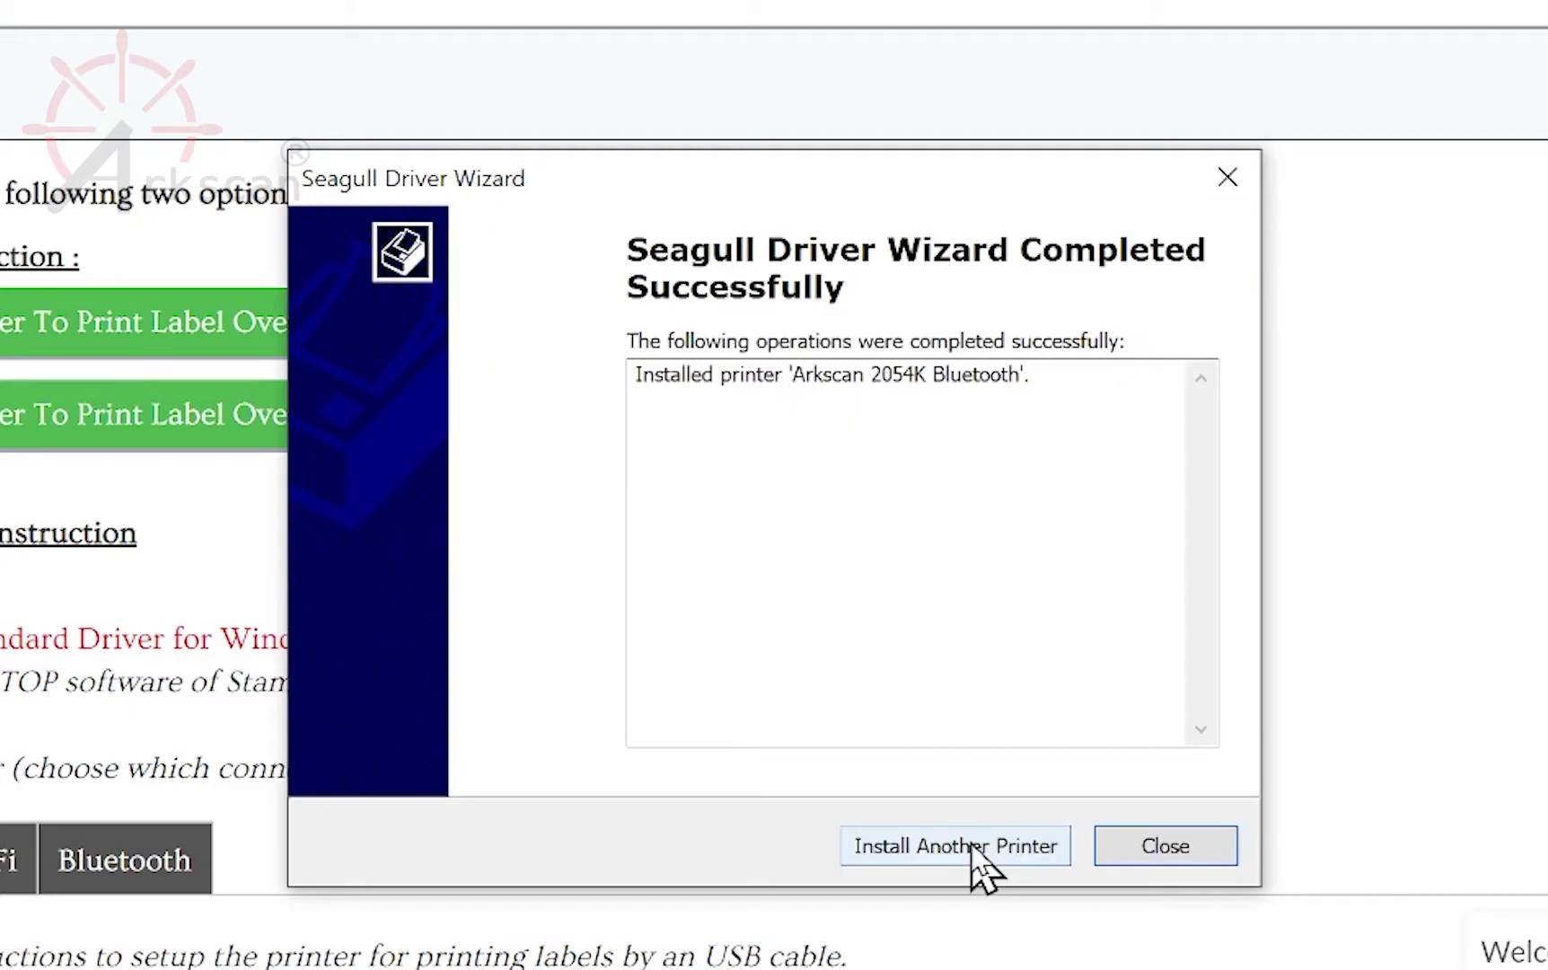
pyautogui.click(1134, 845)
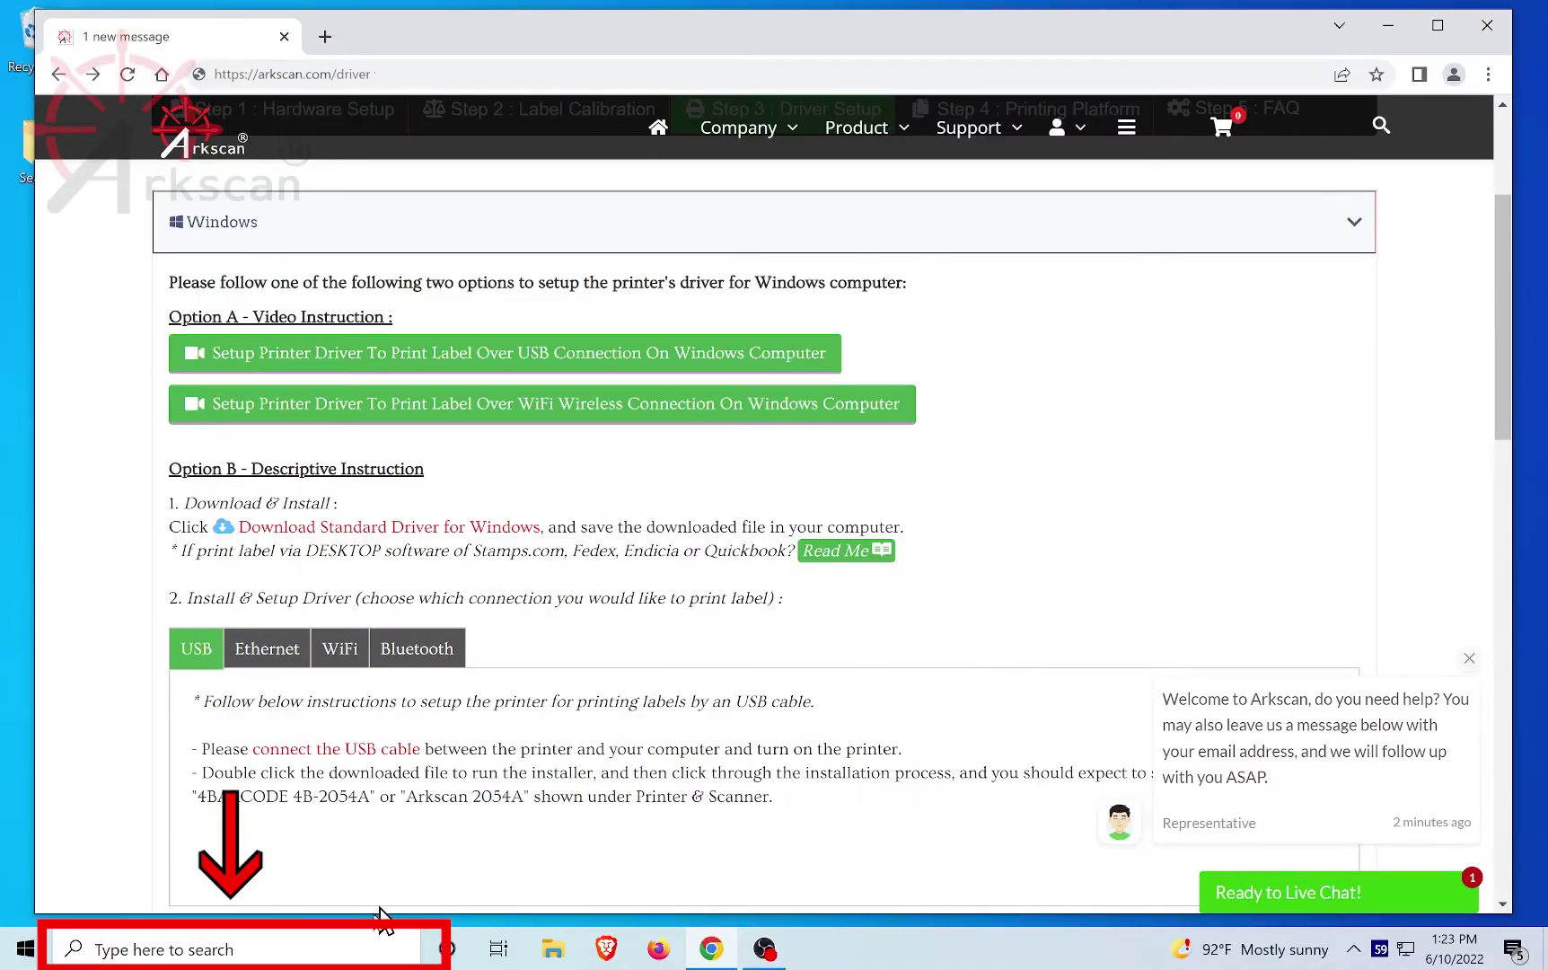
# Step: Search 'printers', open Printers & scanners, and open the Arkscan 2054K Bluetooth printer's page
pyautogui.click(348, 940)
pyautogui.write('pri')
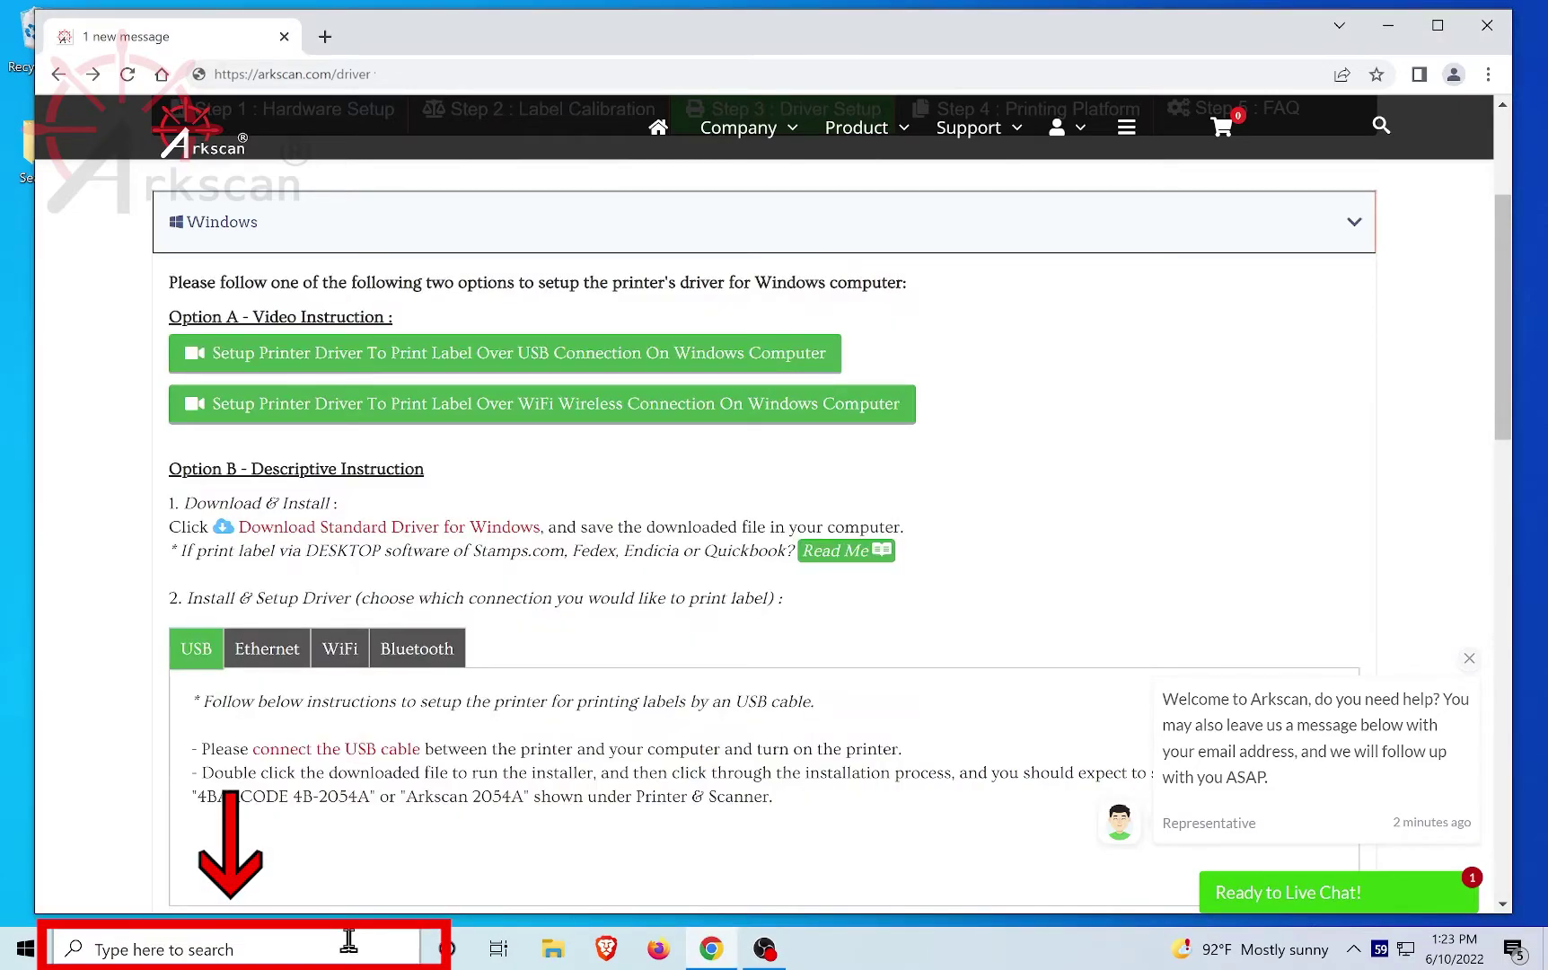
pyautogui.click(349, 940)
pyautogui.write('pri')
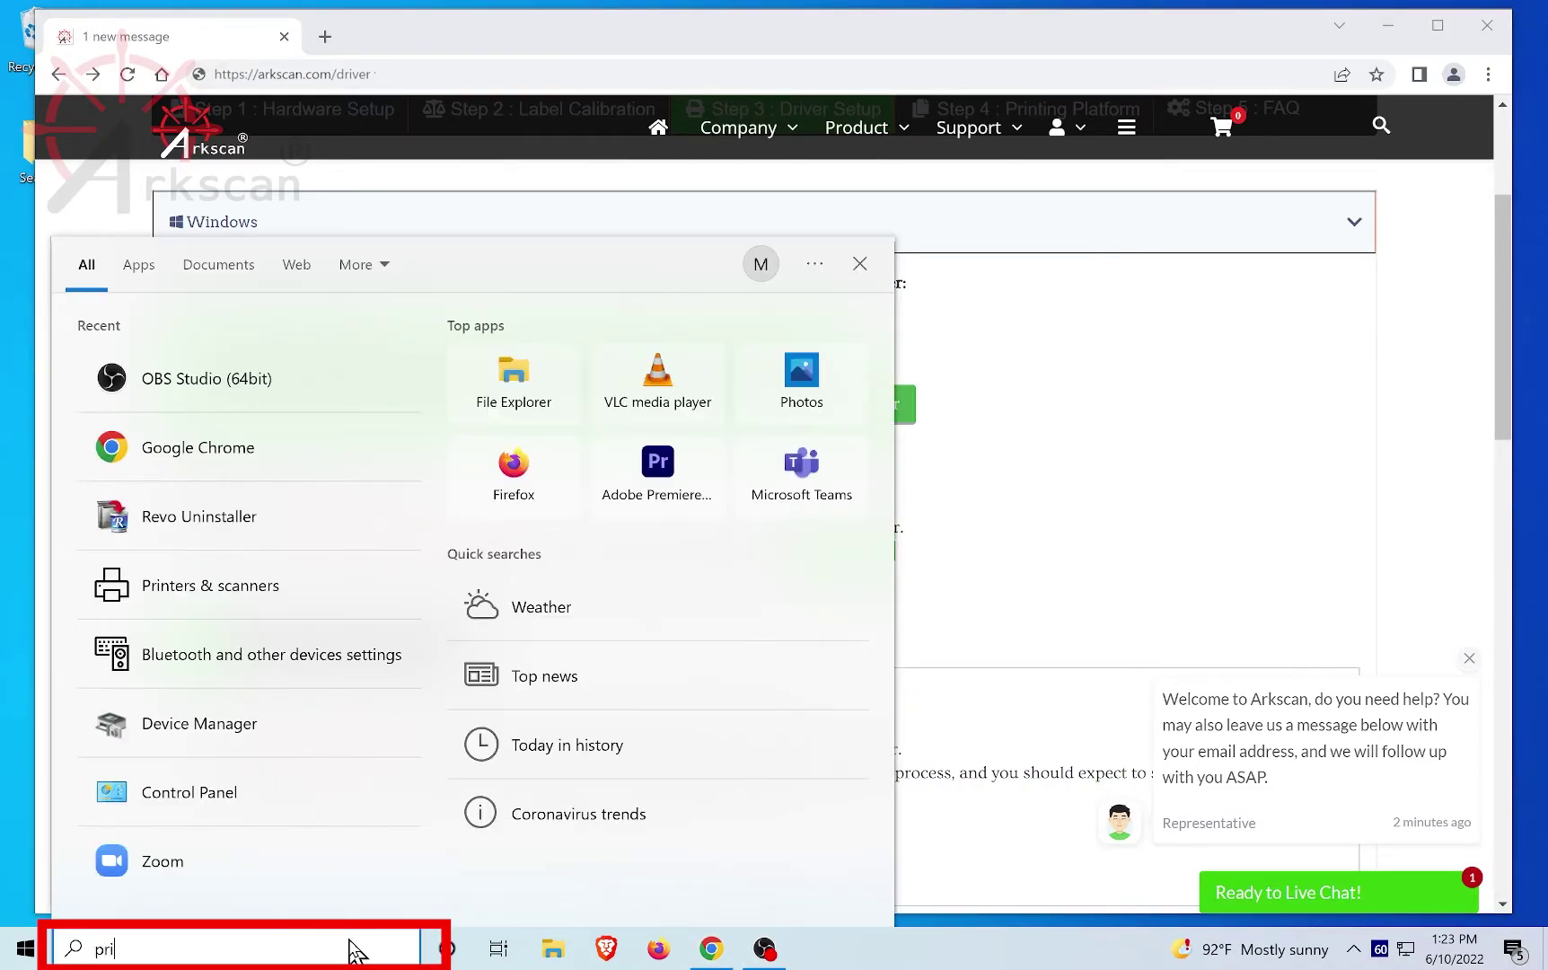
pyautogui.write('nters')
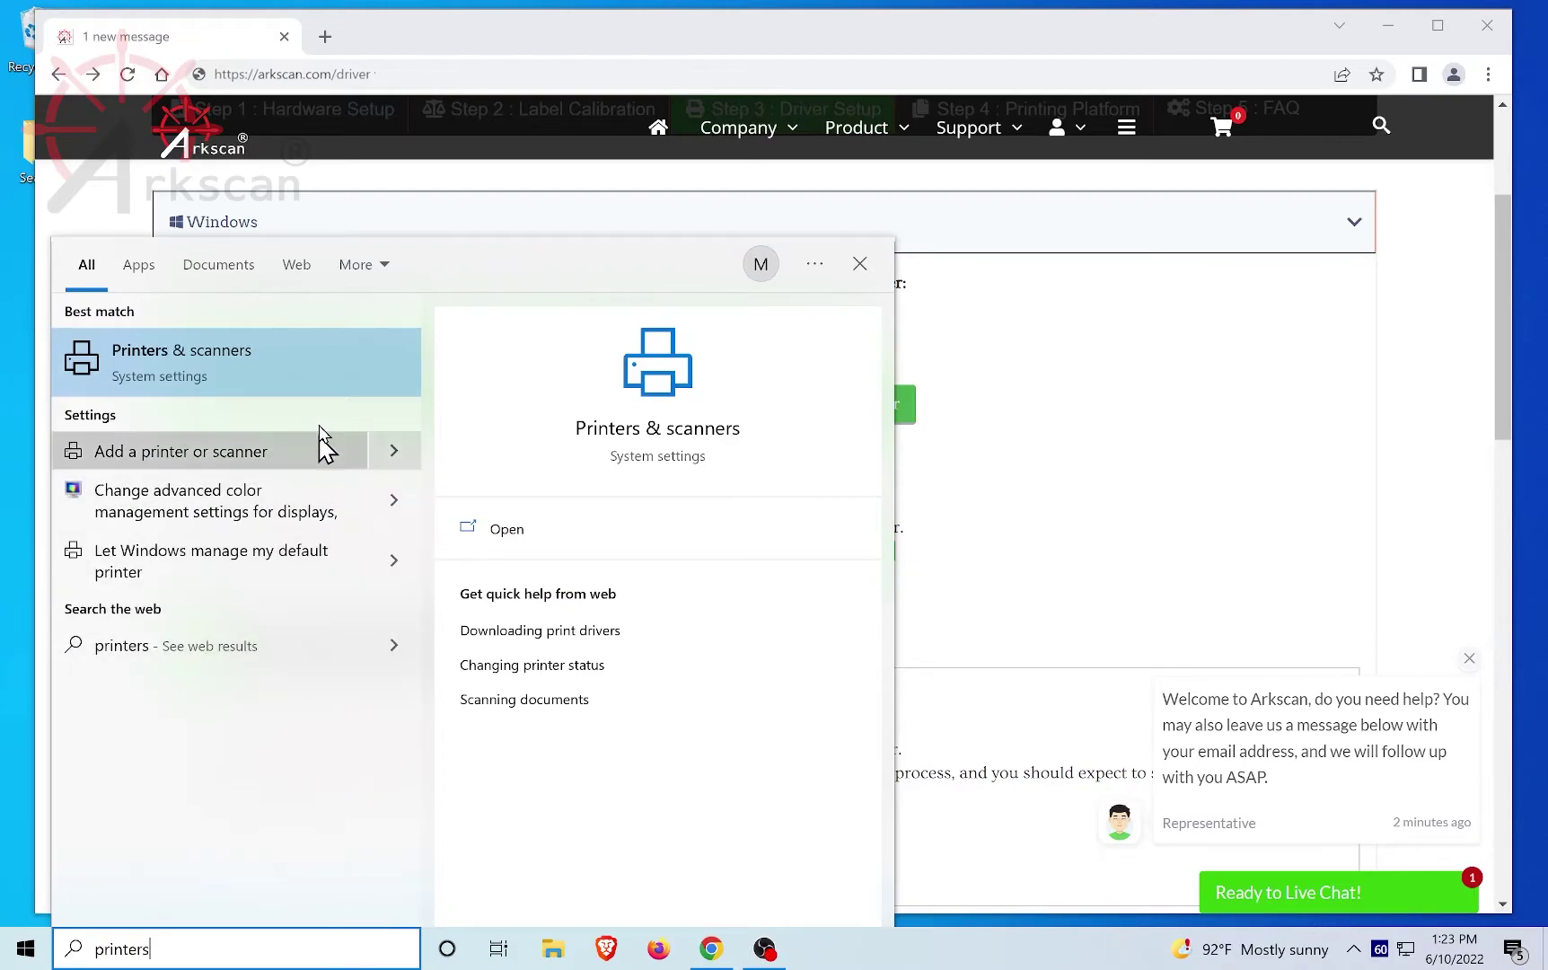
pyautogui.click(318, 392)
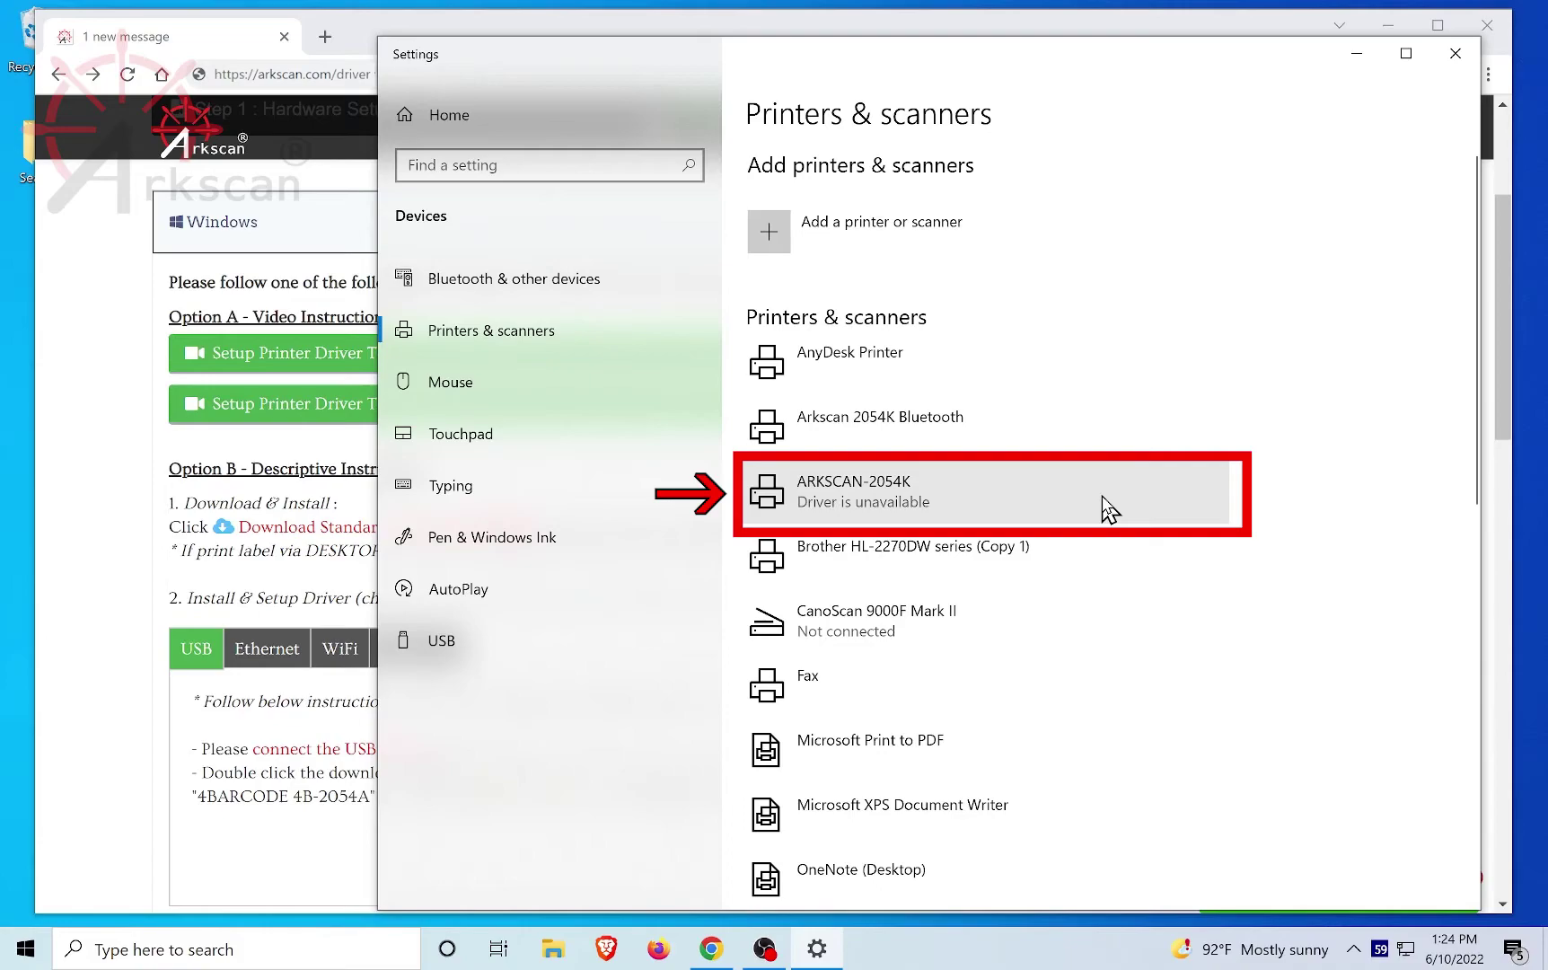
pyautogui.click(1047, 439)
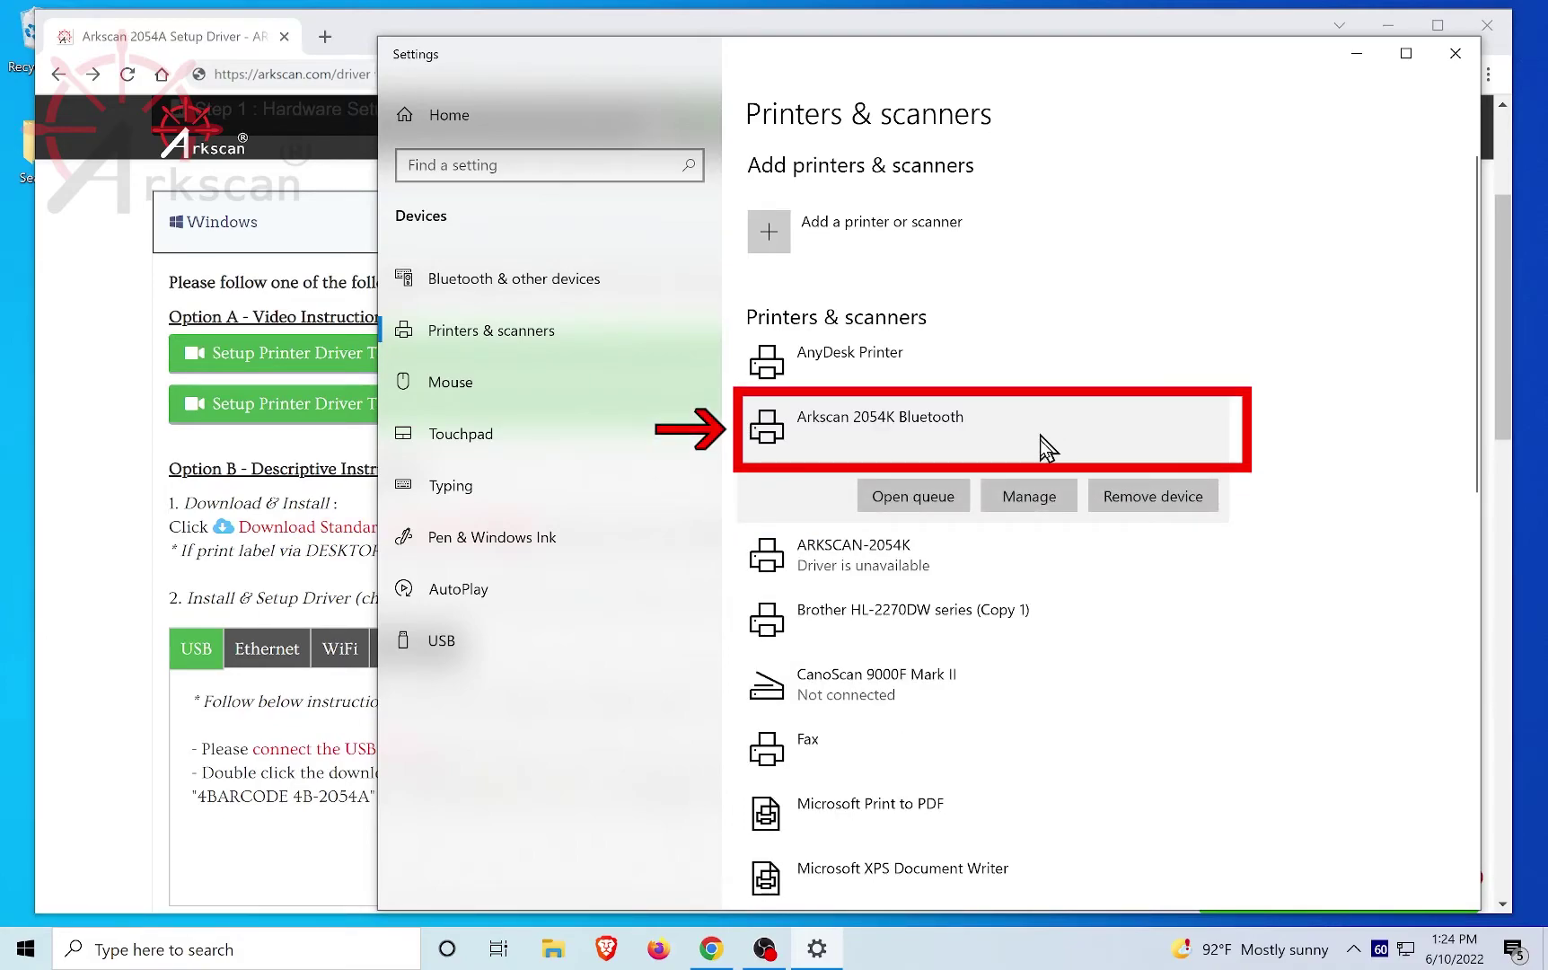
pyautogui.click(1028, 495)
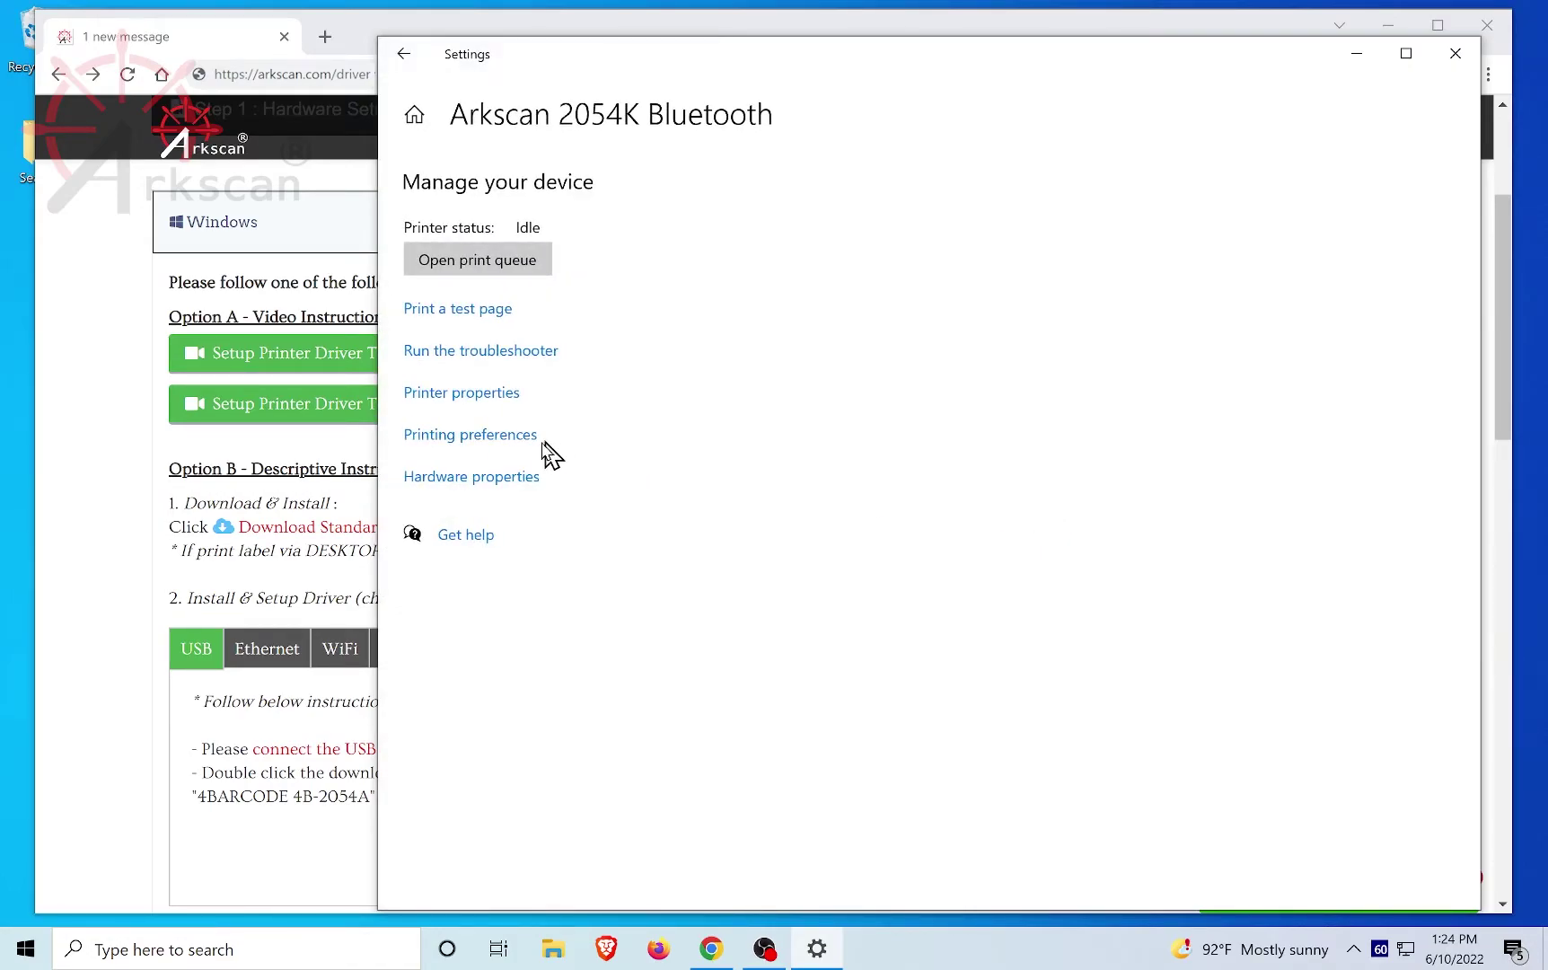
# Step: In Printing Preferences' advanced driver options, turn on Disable User-Defined Page Size
pyautogui.click(528, 438)
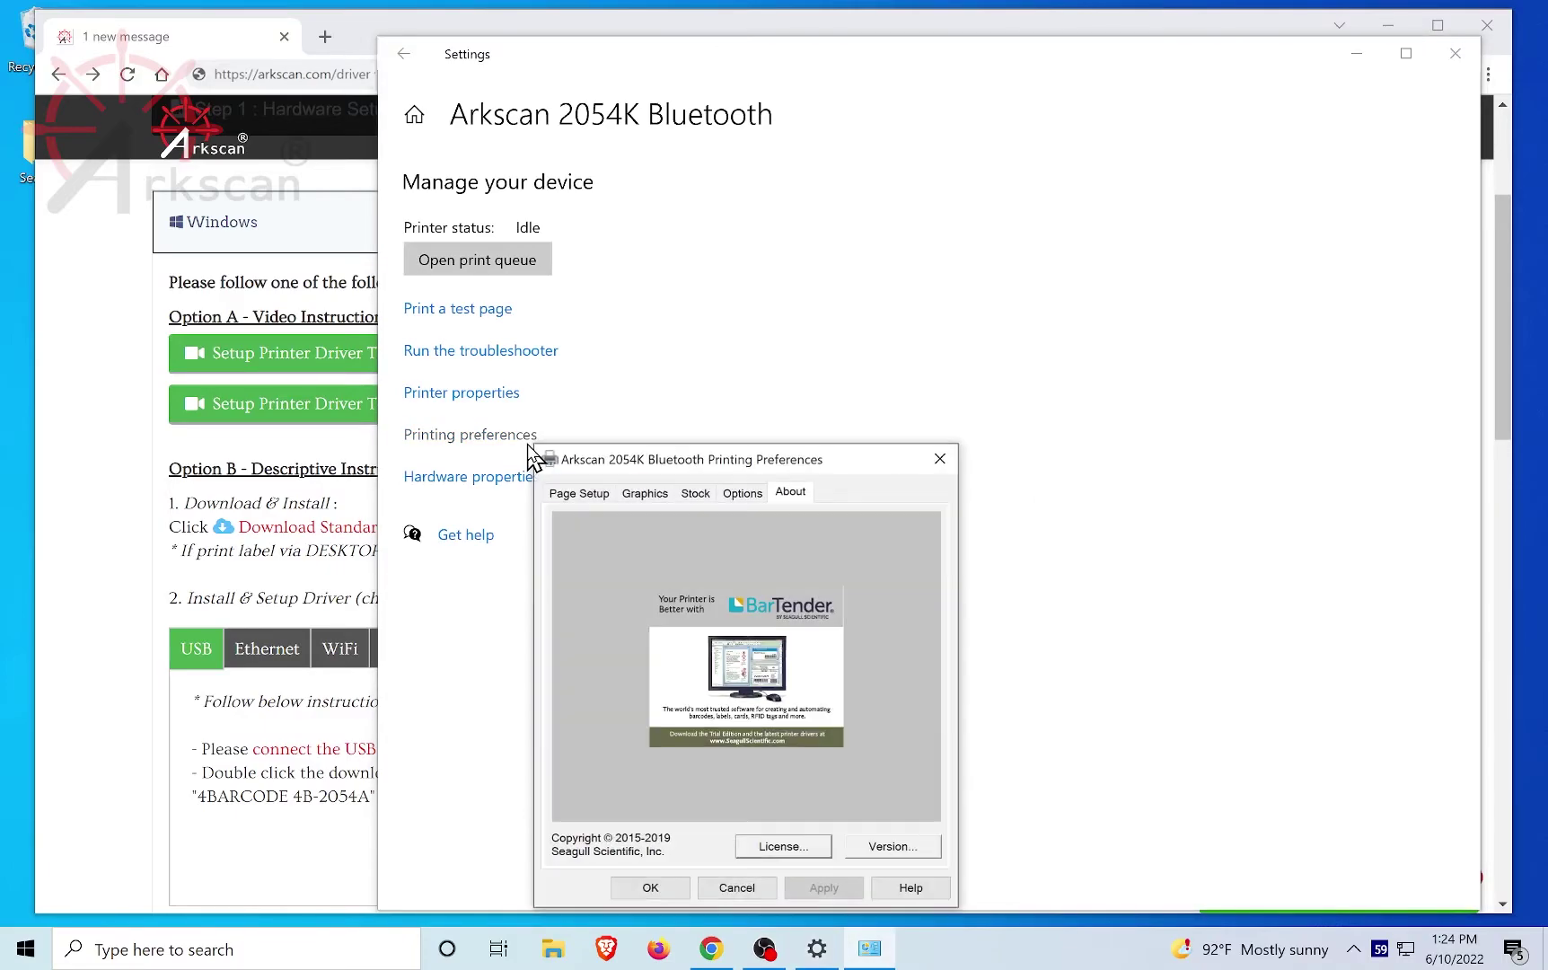
pyautogui.click(588, 496)
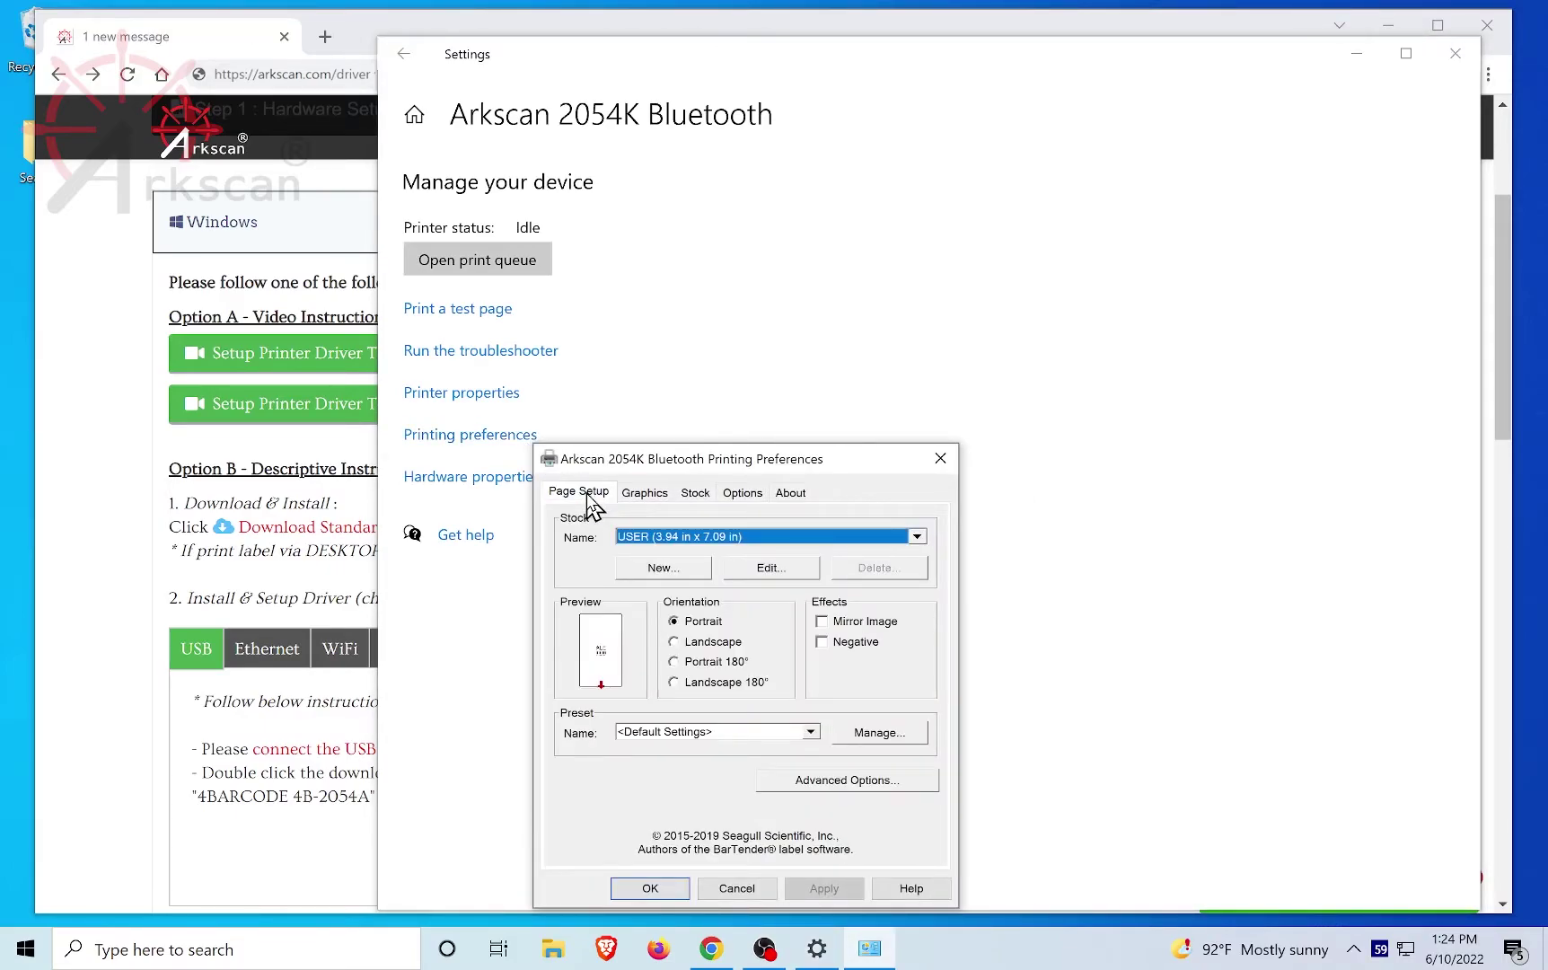
pyautogui.click(863, 781)
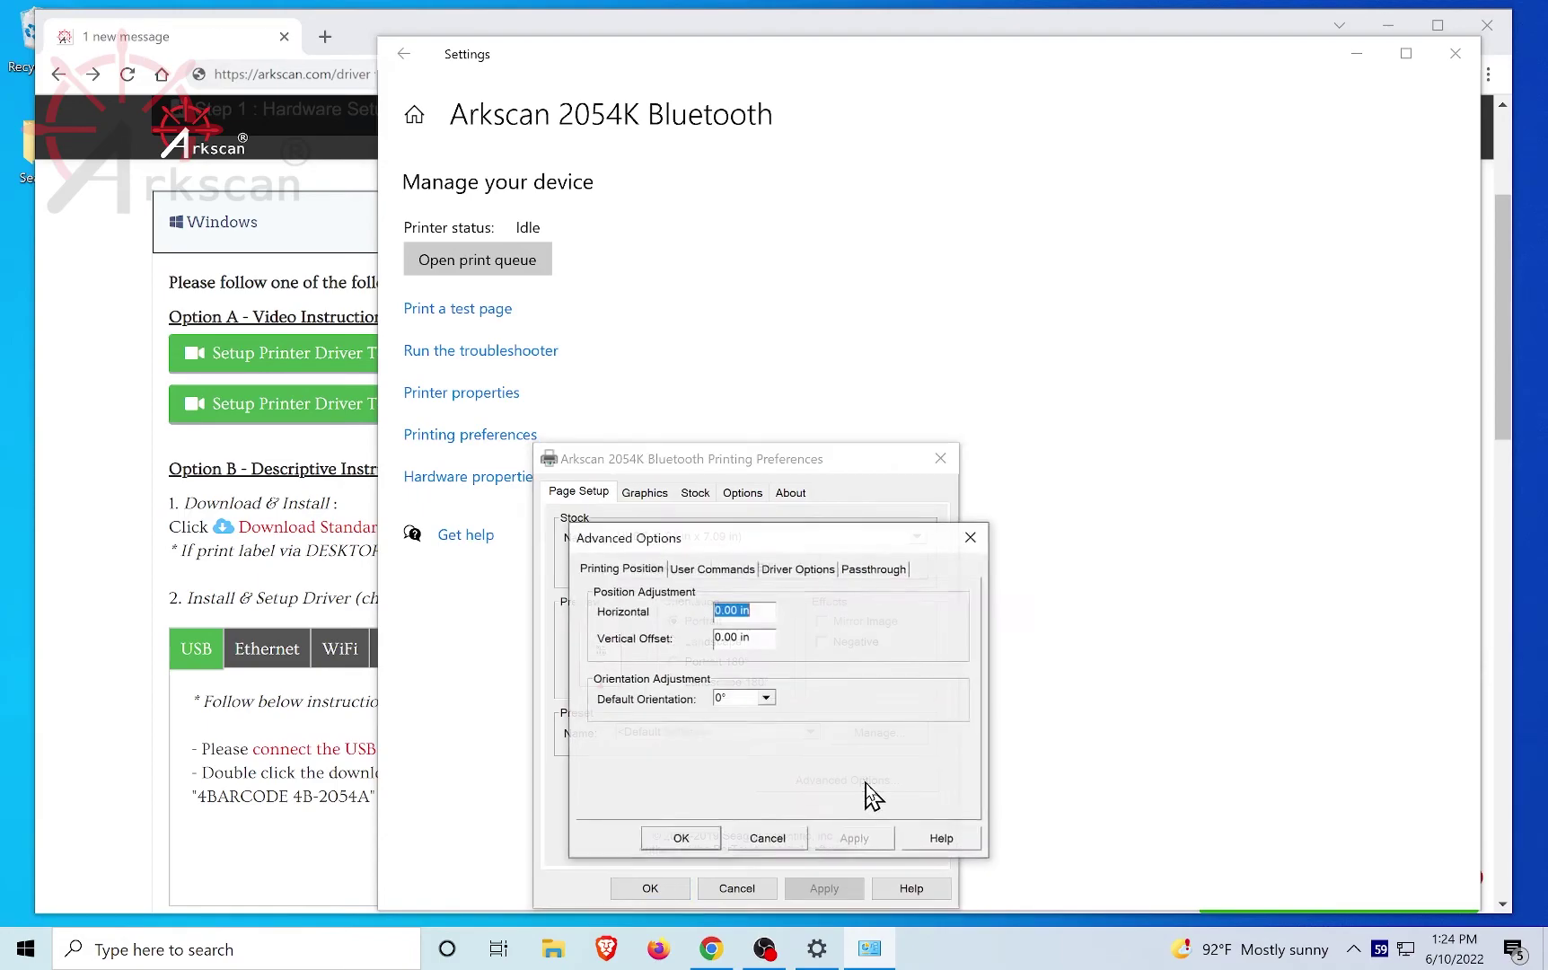
pyautogui.click(811, 571)
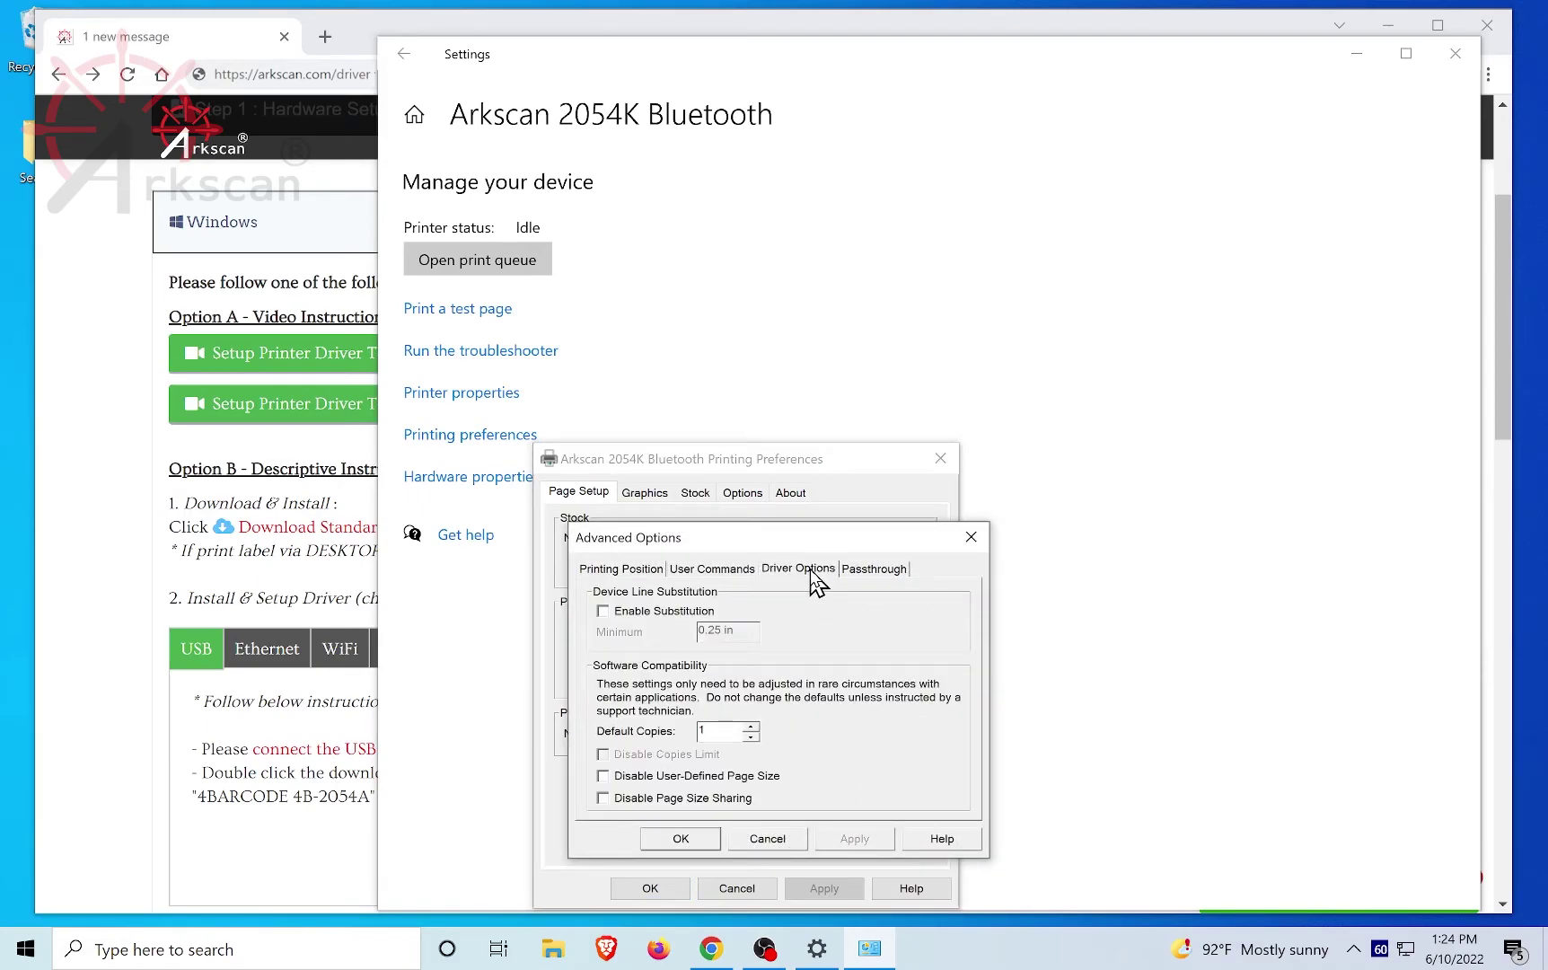
pyautogui.click(709, 777)
pyautogui.click(855, 841)
pyautogui.click(693, 842)
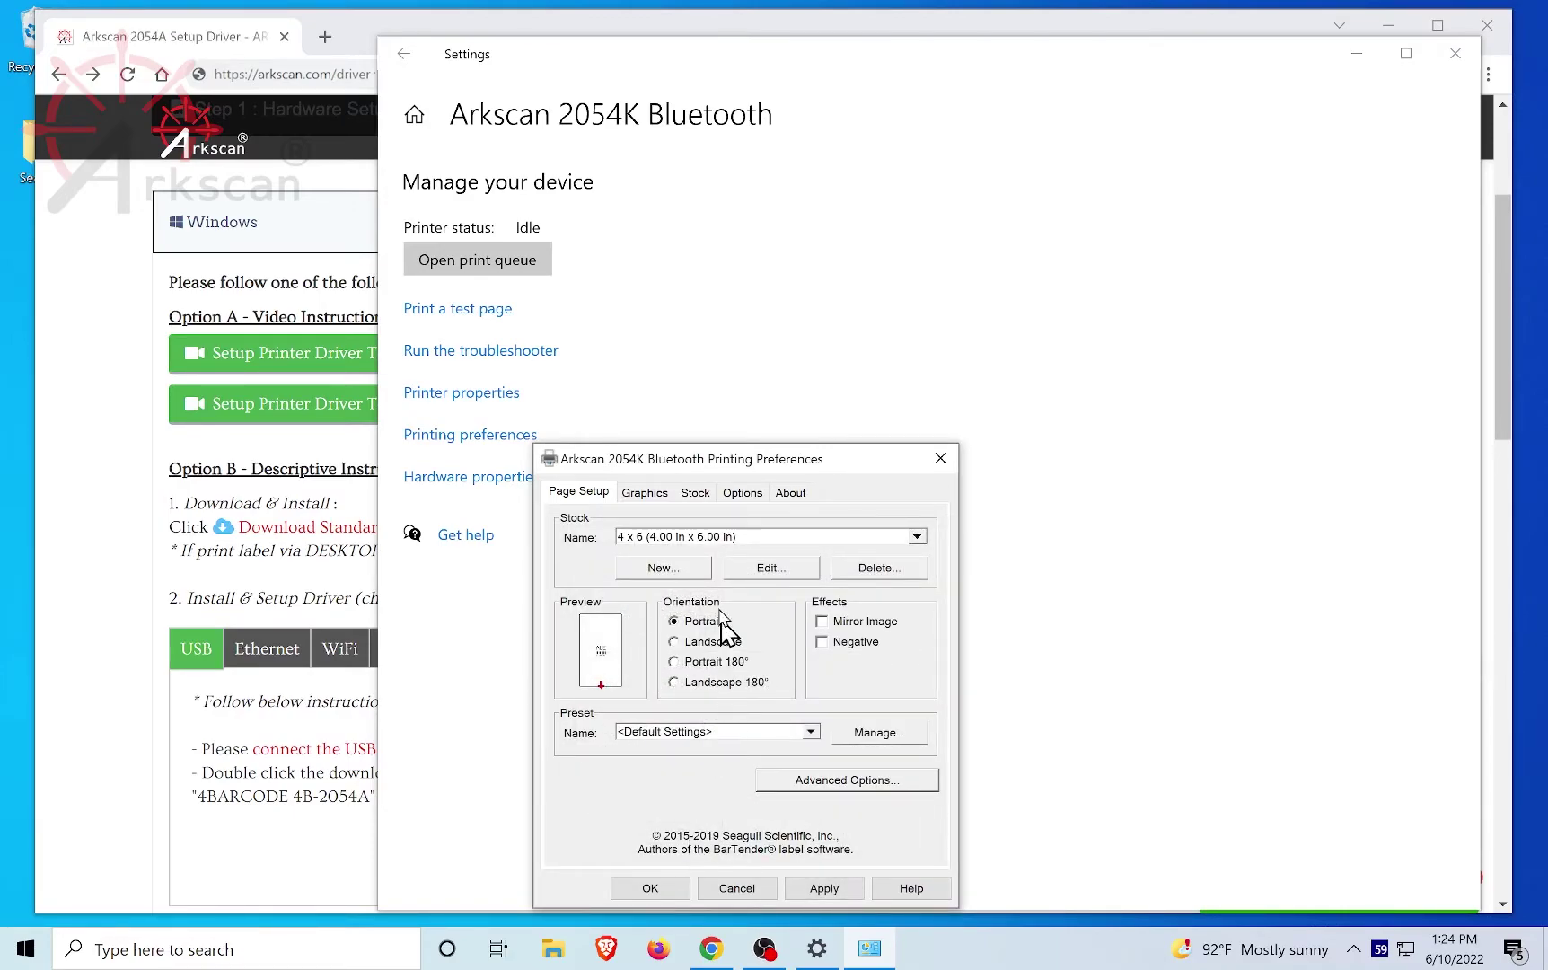
# Step: Choose the 4 x 6 label stock and apply it
pyautogui.click(723, 538)
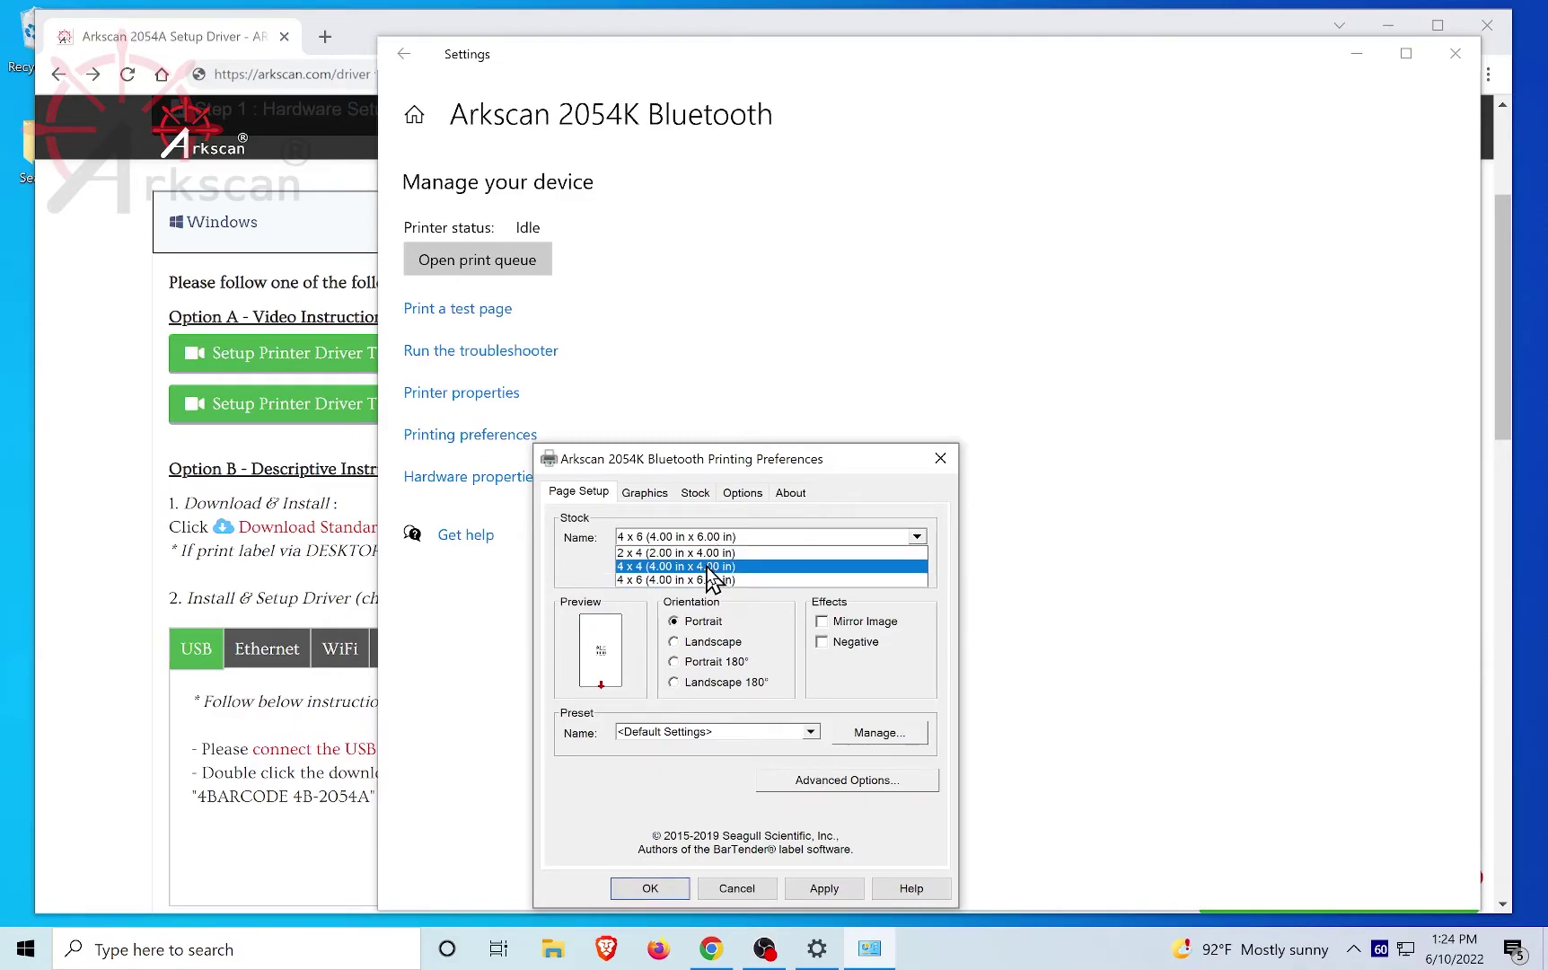
pyautogui.click(704, 580)
pyautogui.click(831, 891)
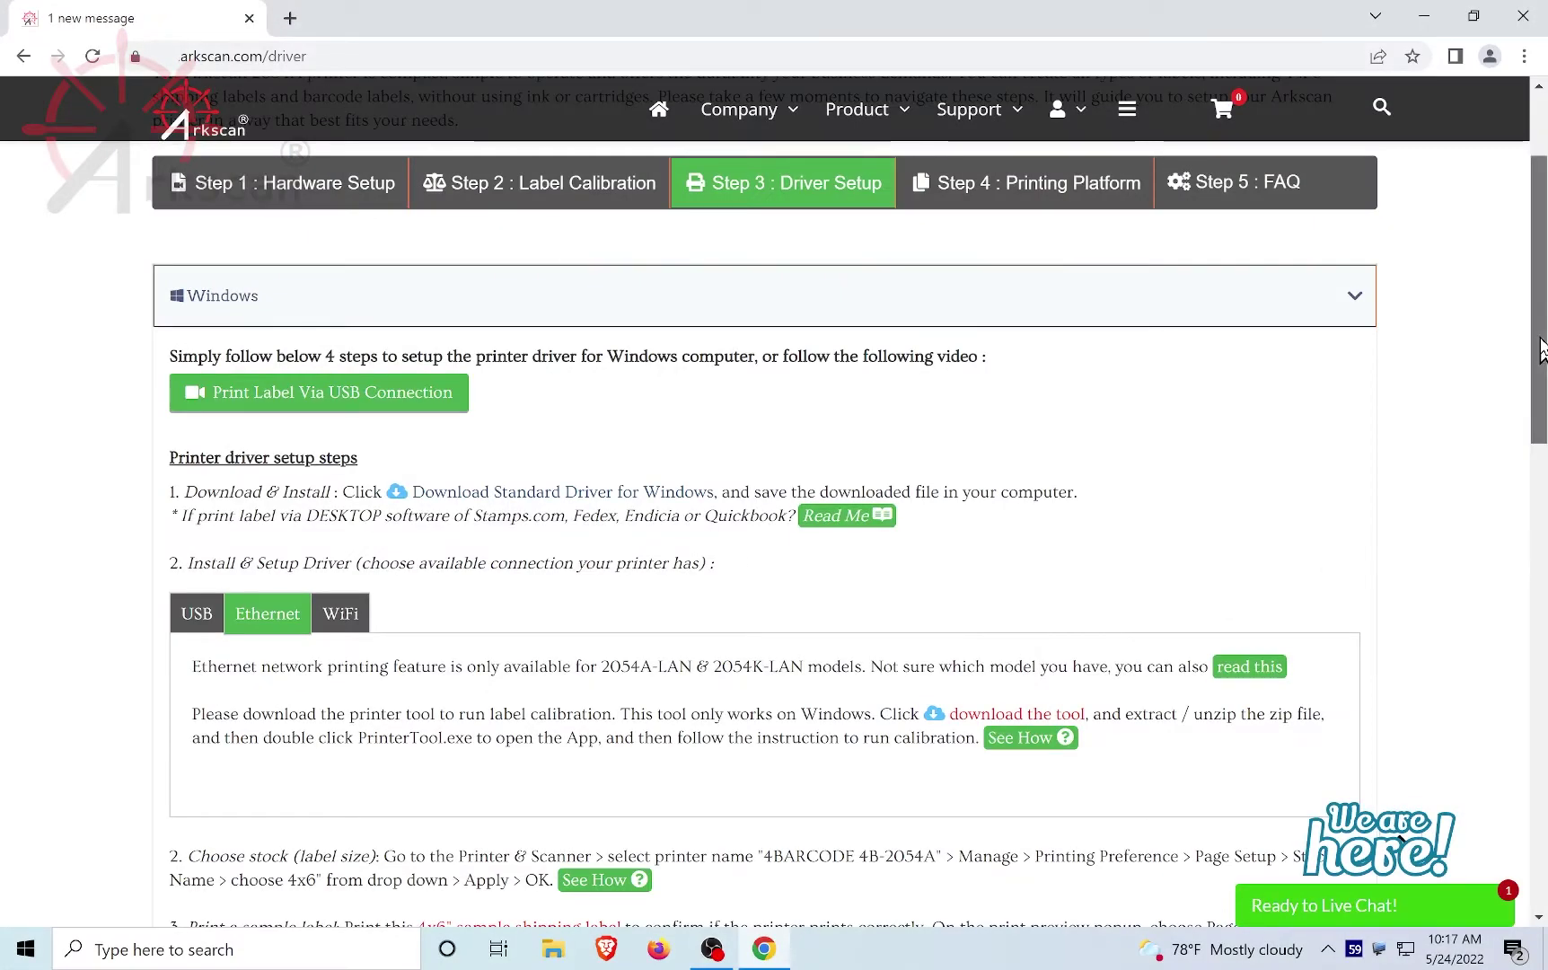
# Step: Scroll down the Arkscan driver page toward the 4x6 sample shipping label link
pyautogui.scroll(-2, 1537, 372)
pyautogui.scroll(-1, 1537, 372)
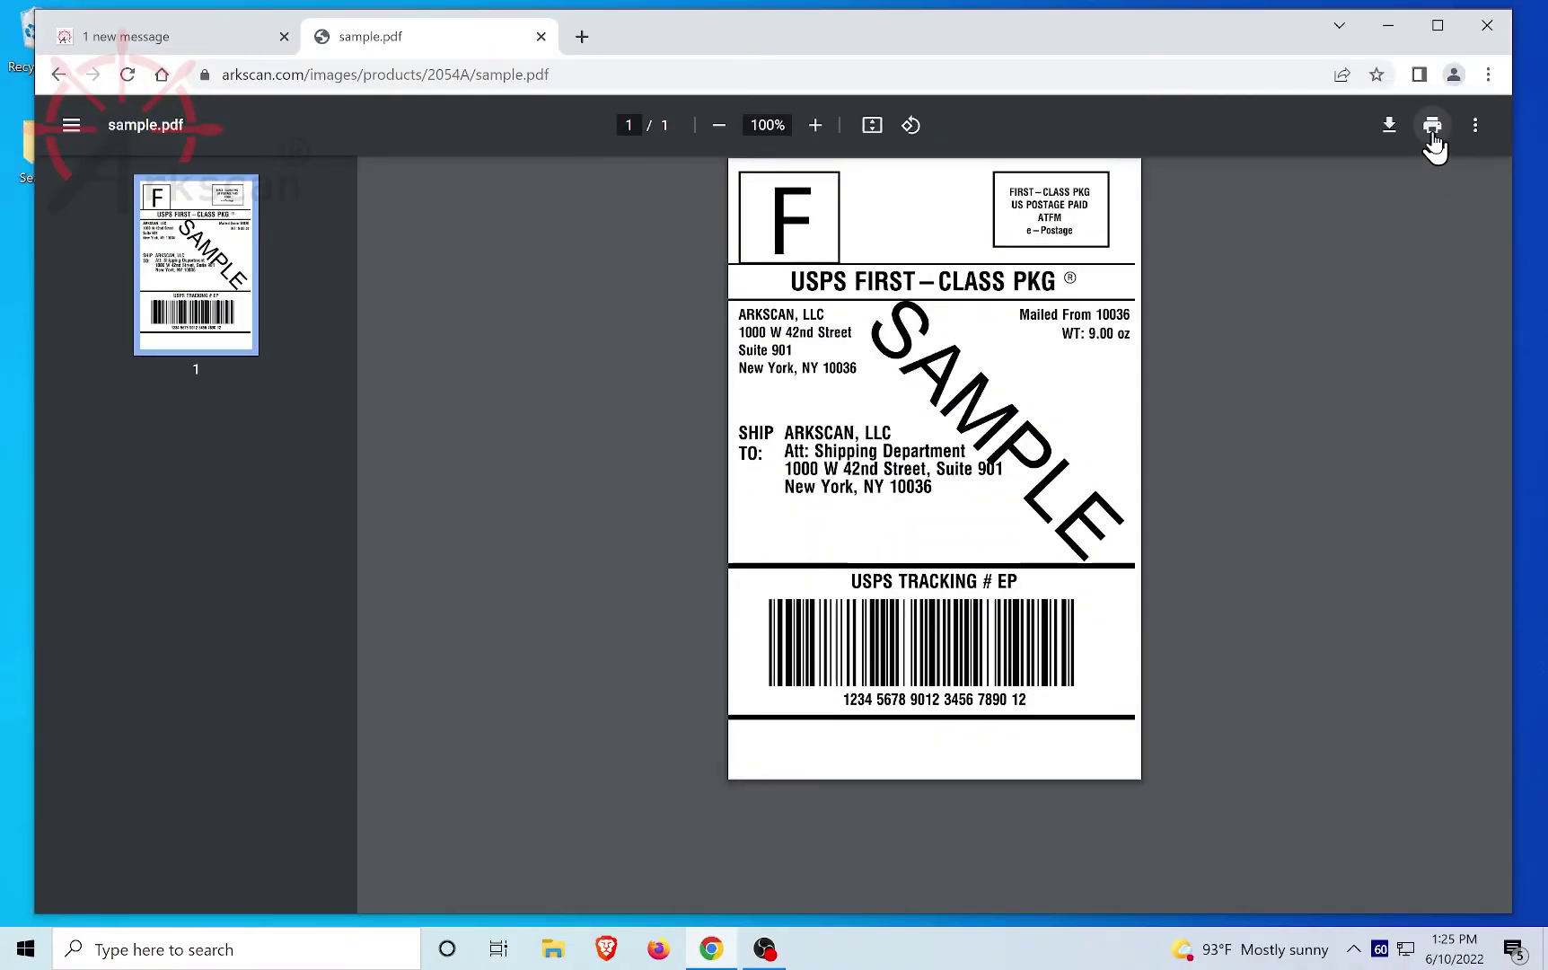
# Step: Start printing the sample shipping label with Arkscan 2054K Bluetooth as the destination printer
pyautogui.click(1433, 125)
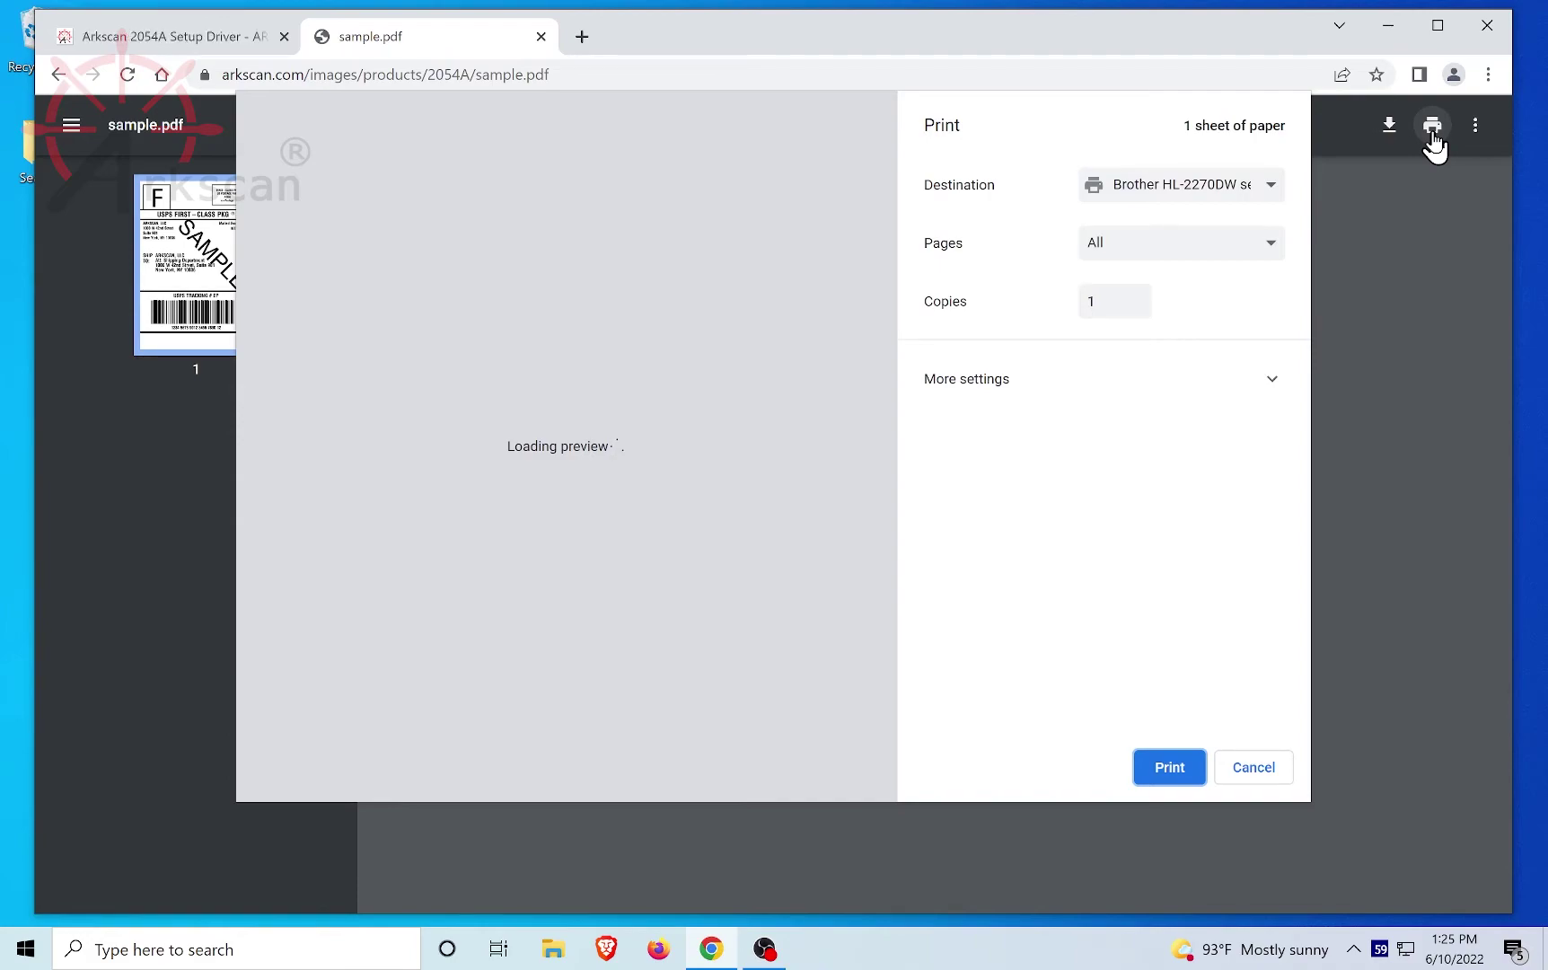
pyautogui.click(1208, 190)
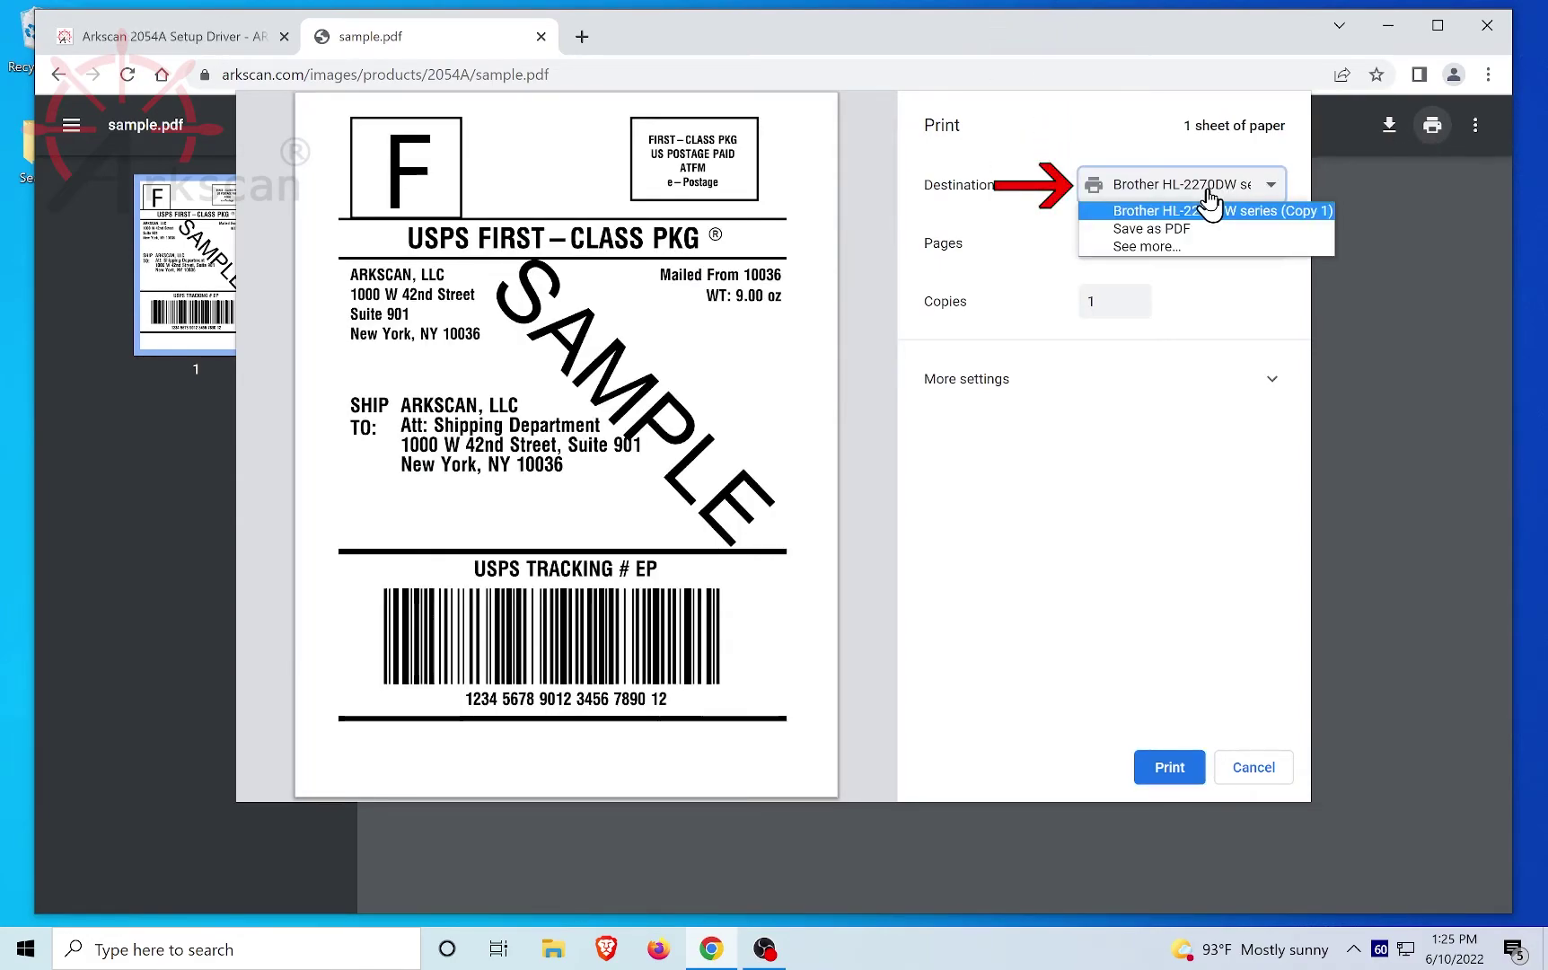
pyautogui.click(1162, 248)
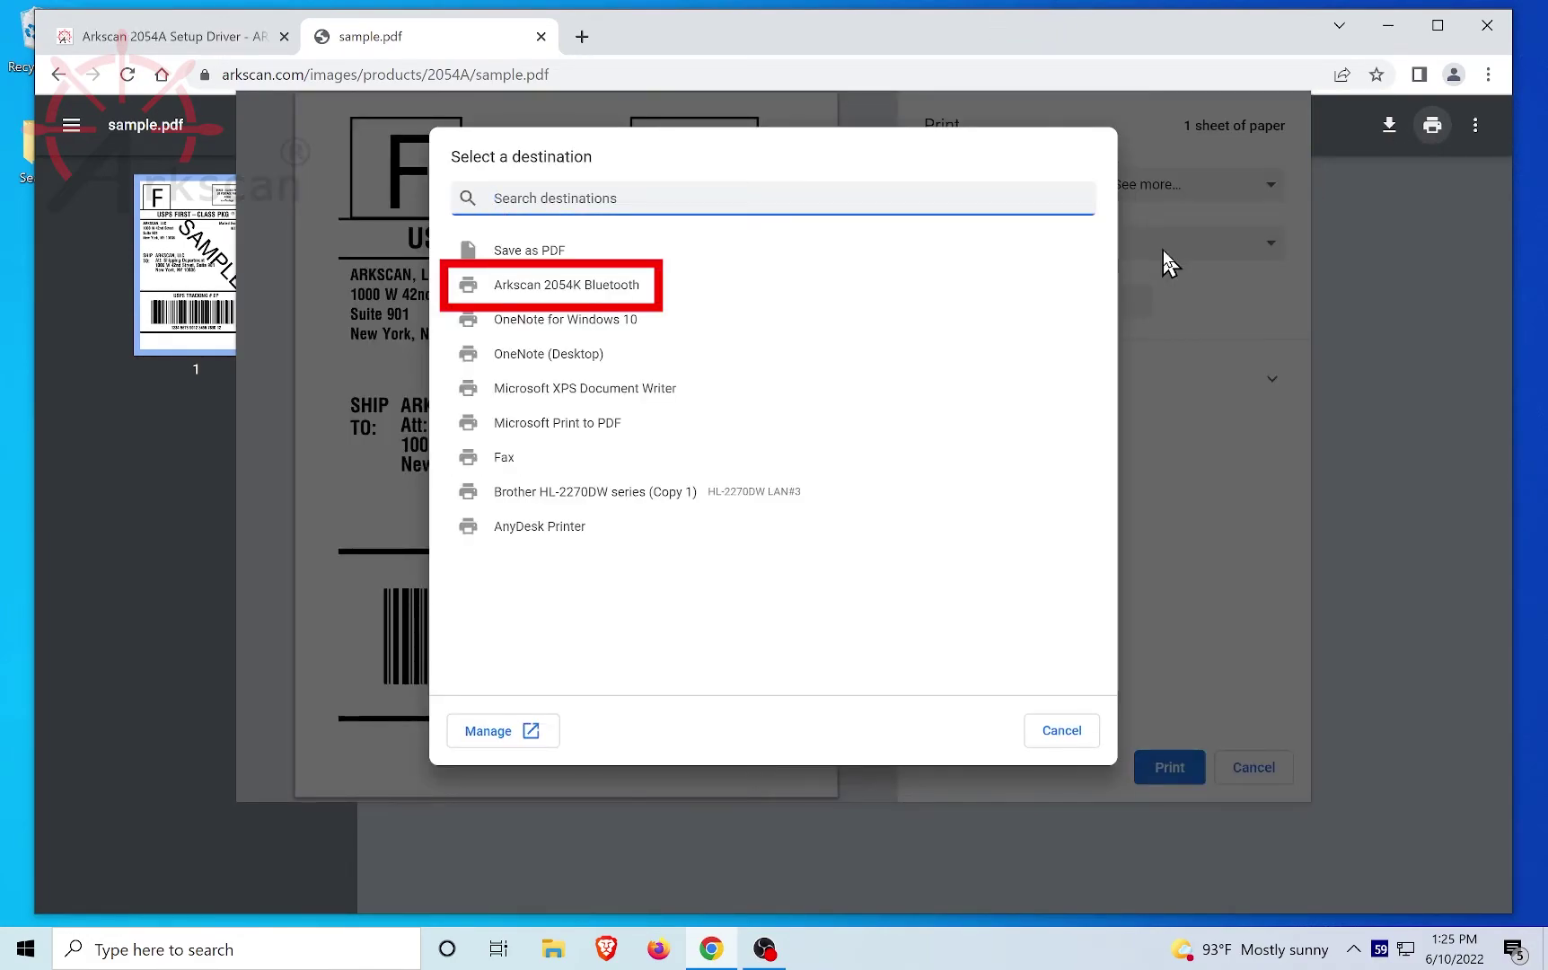
pyautogui.click(607, 296)
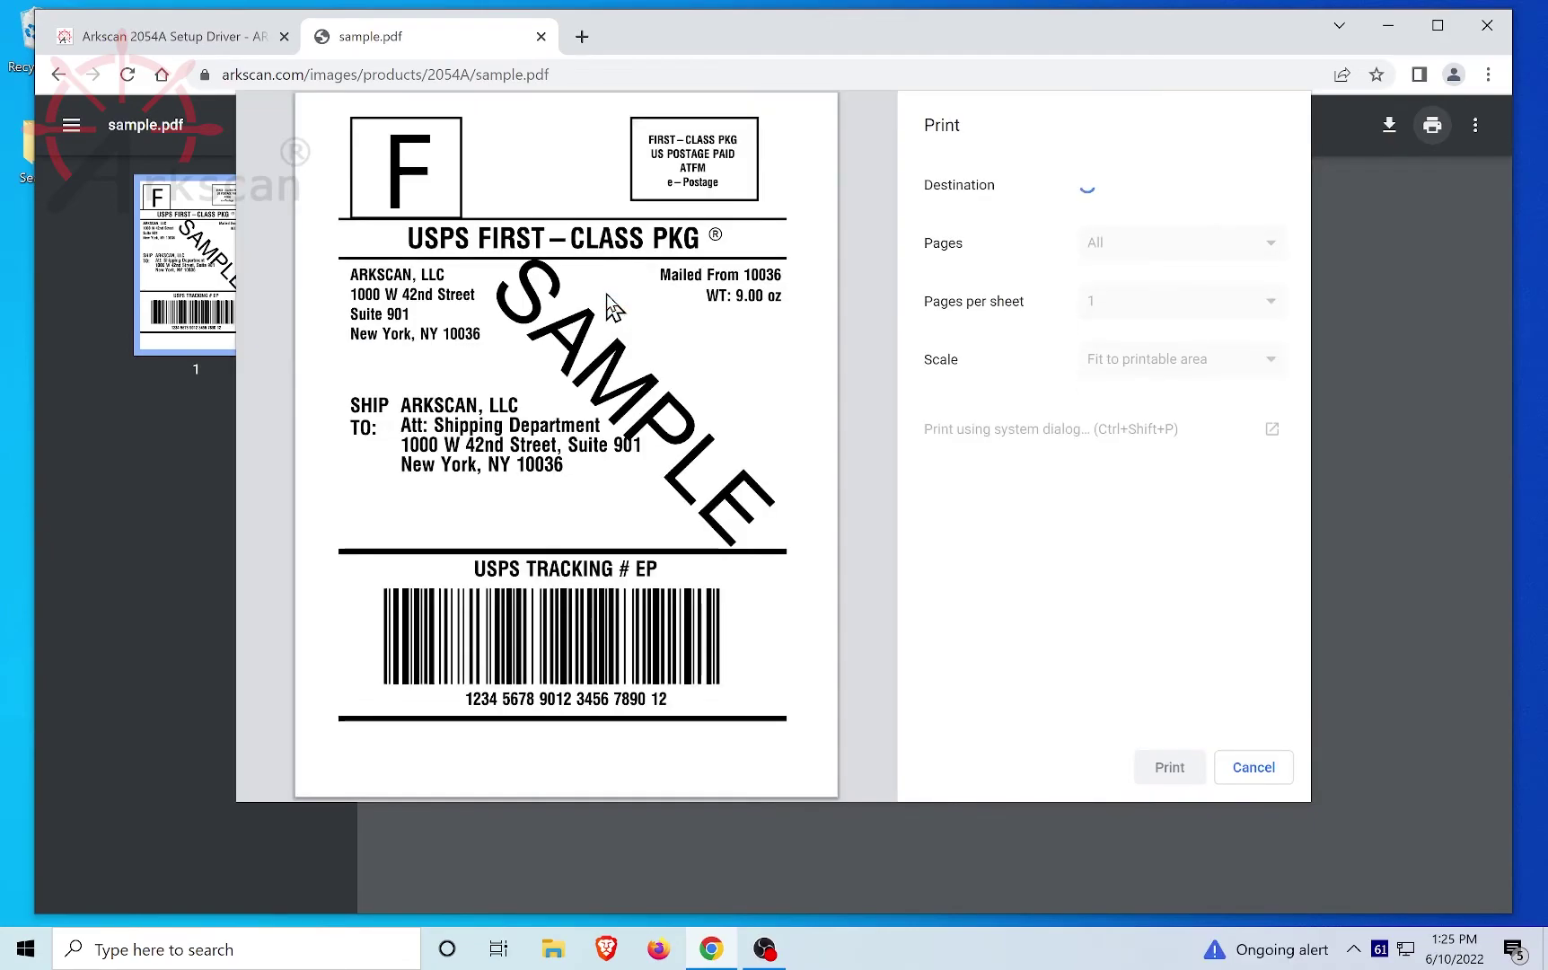
# Step: Print the label at 4 x 6 paper size, scaled to fit the printable area
pyautogui.click(1181, 368)
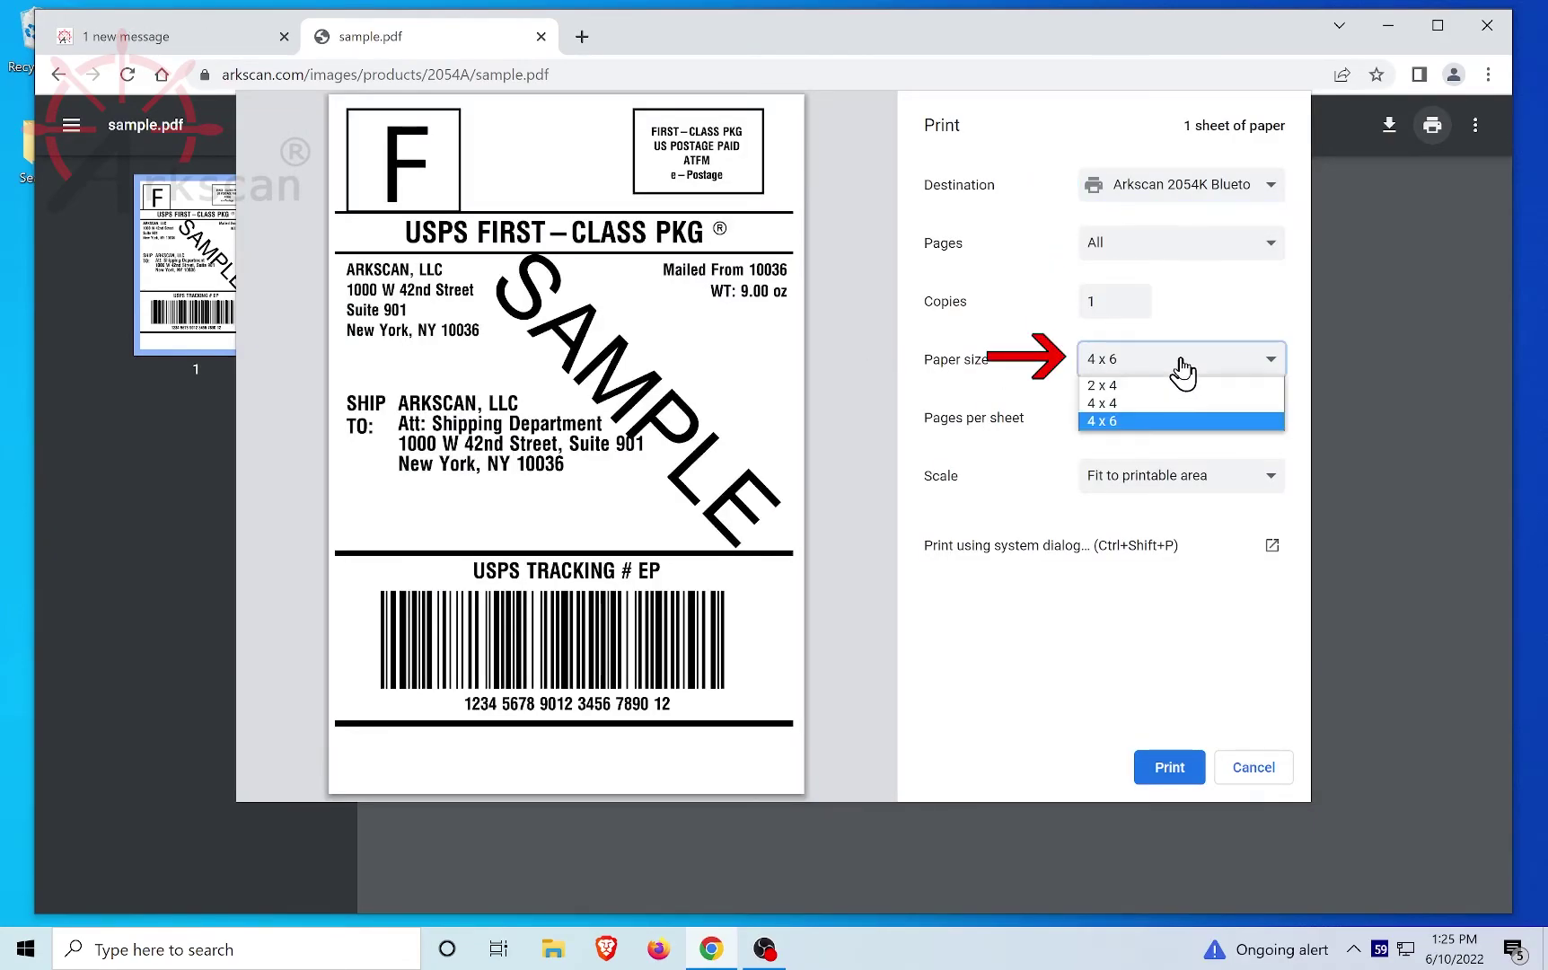
pyautogui.click(1131, 435)
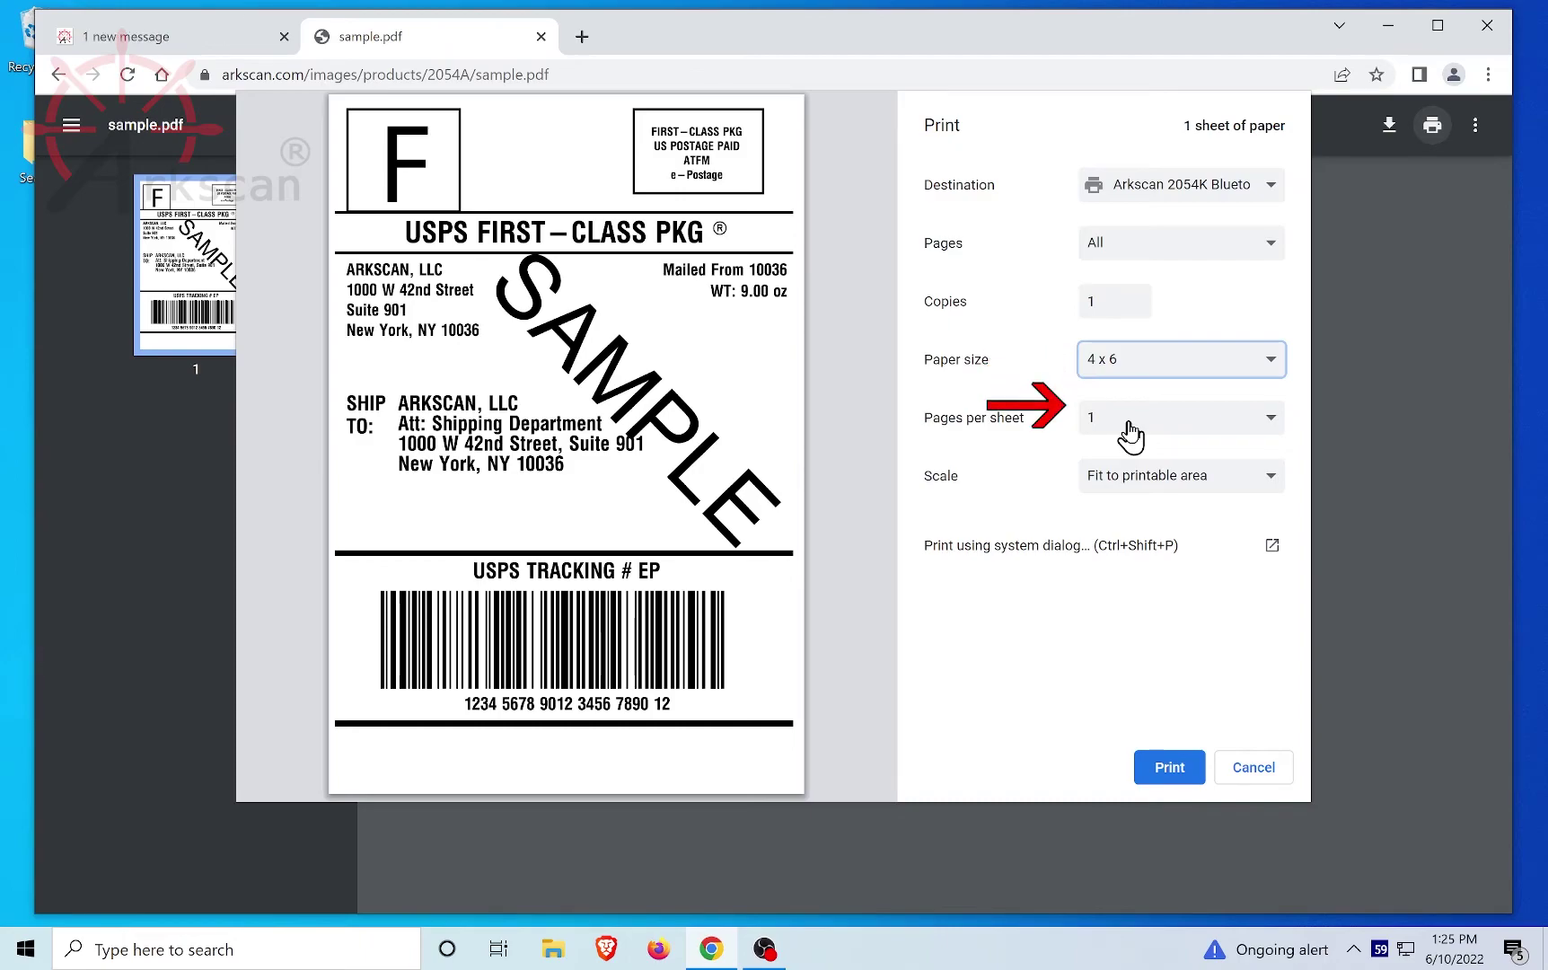
pyautogui.click(1130, 479)
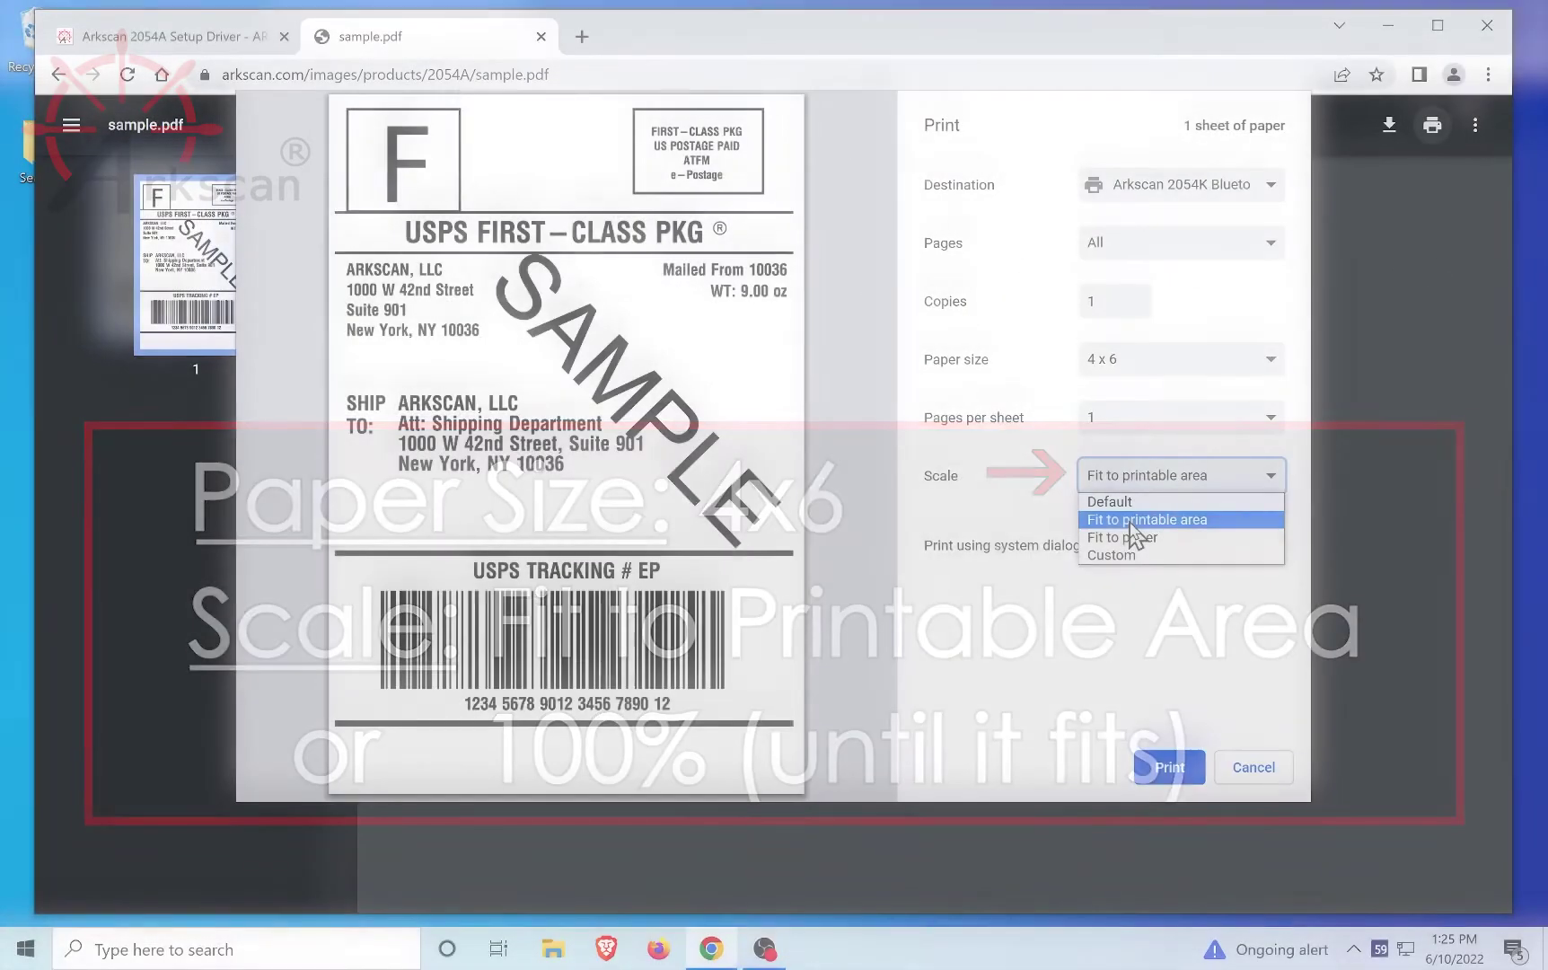
pyautogui.click(1129, 518)
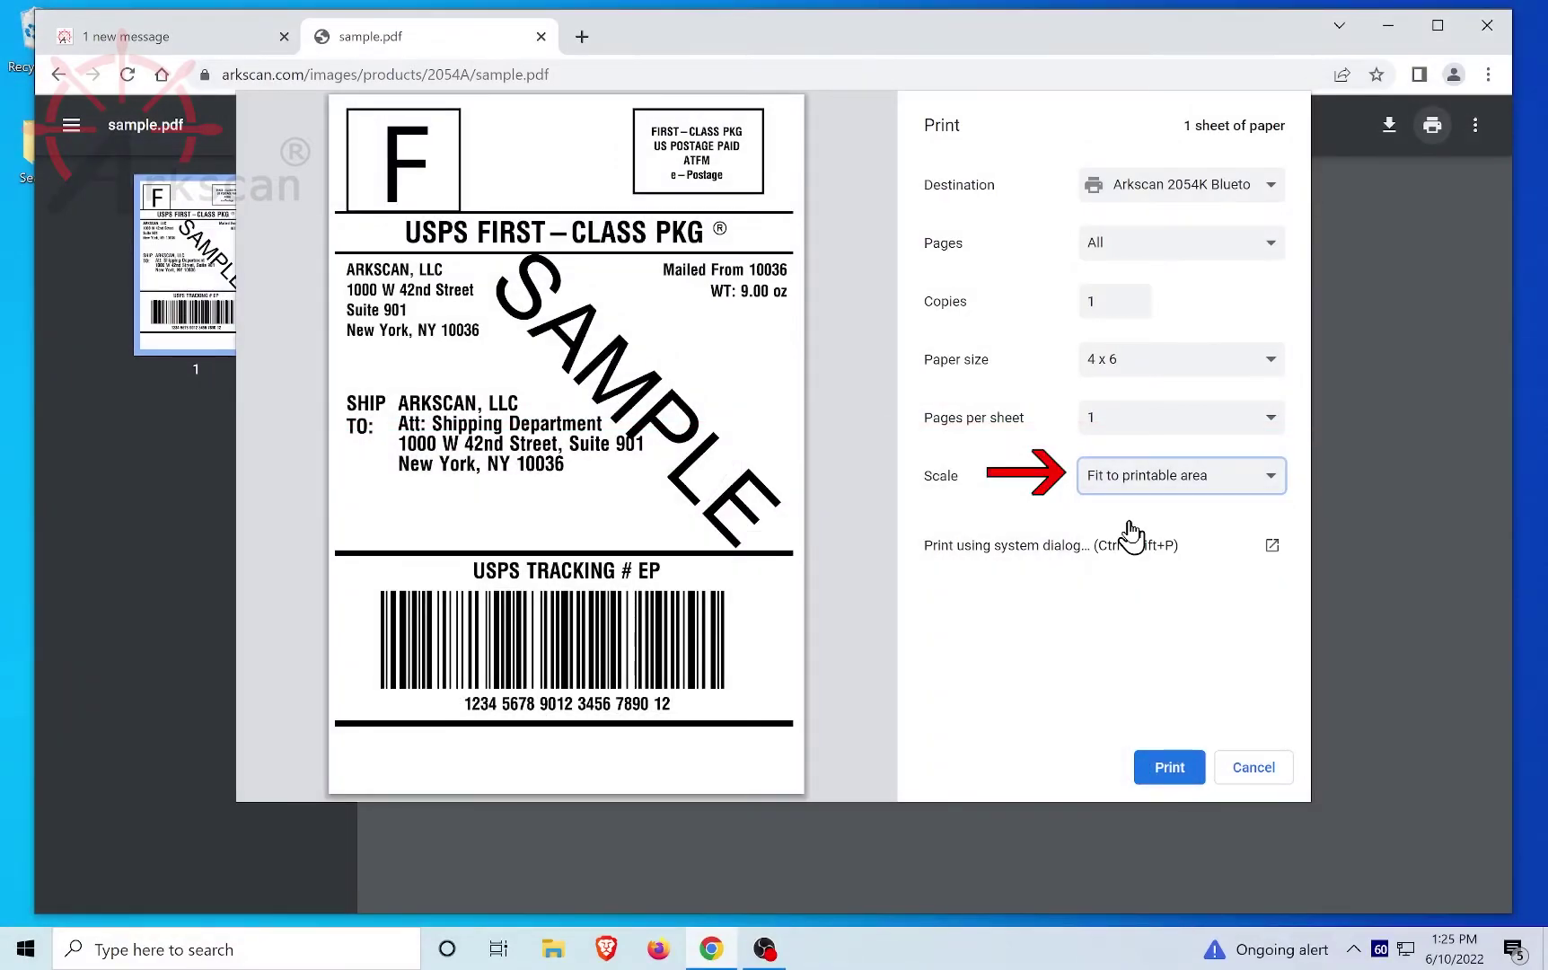
pyautogui.click(1179, 770)
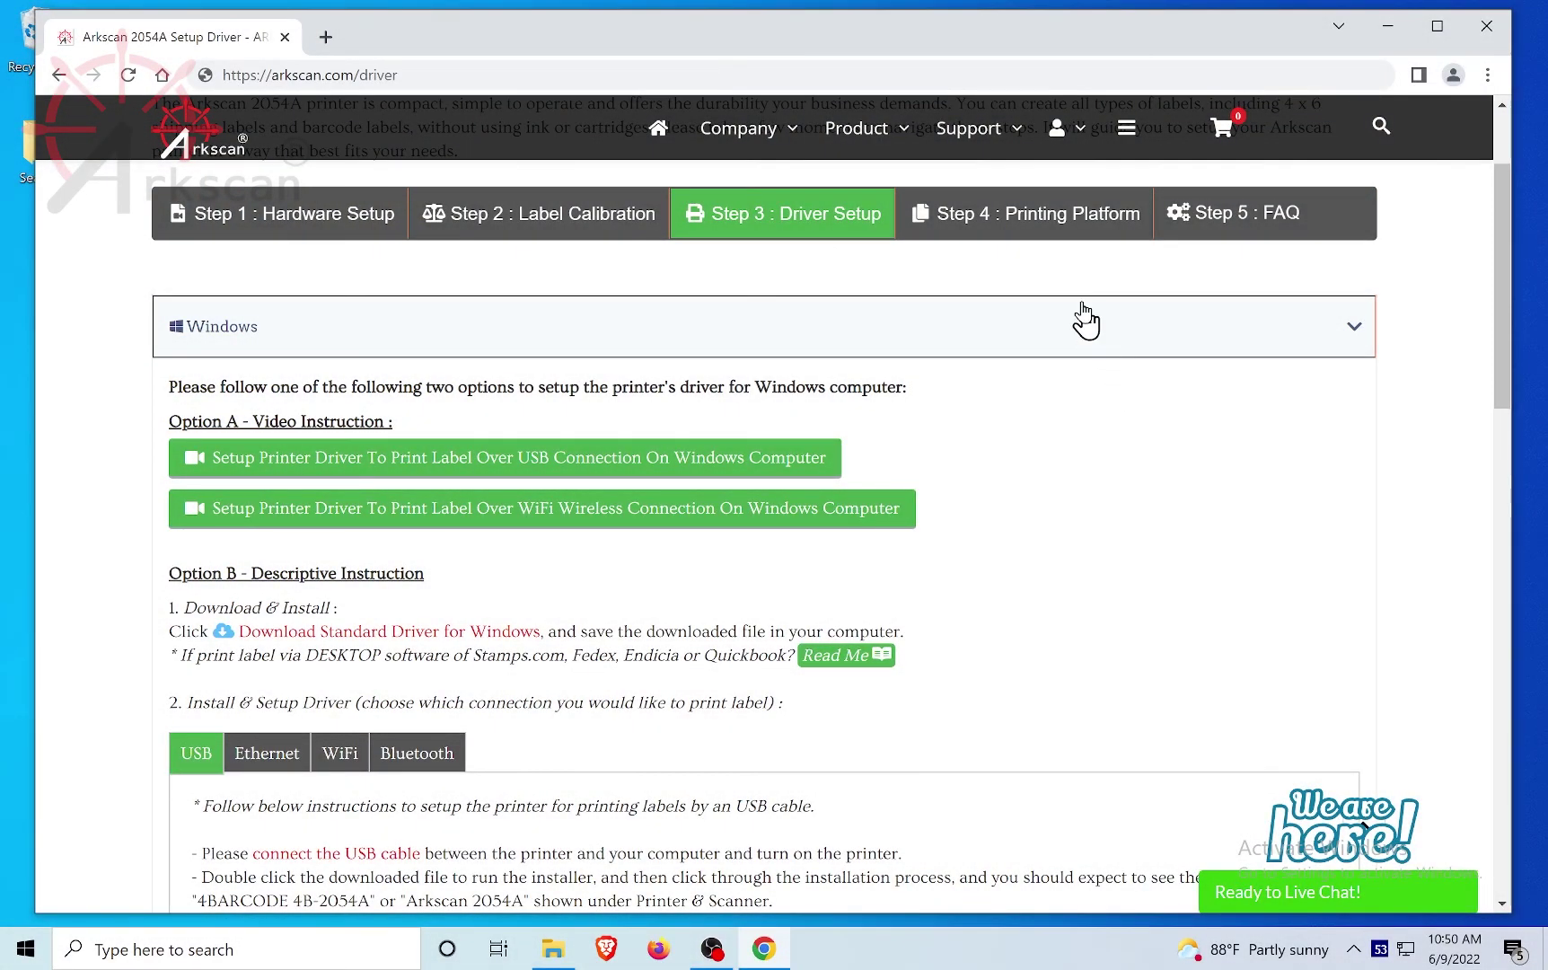
# Step: Move on to the 'Step 4 : Printing Platform' tab of the Arkscan setup guide
pyautogui.click(1055, 232)
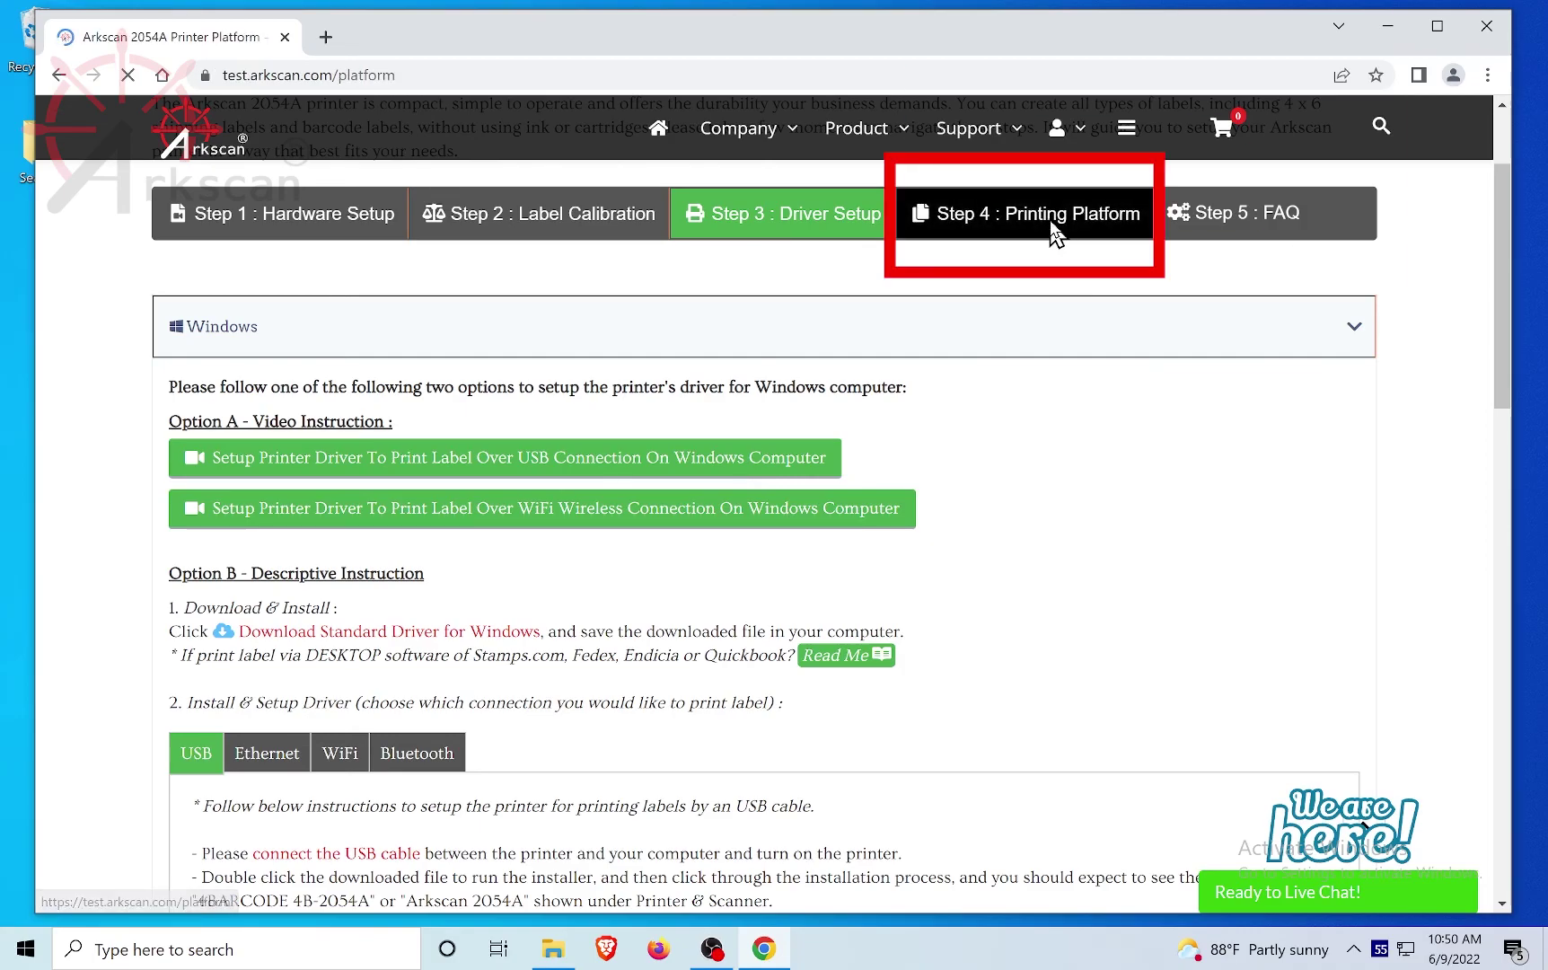